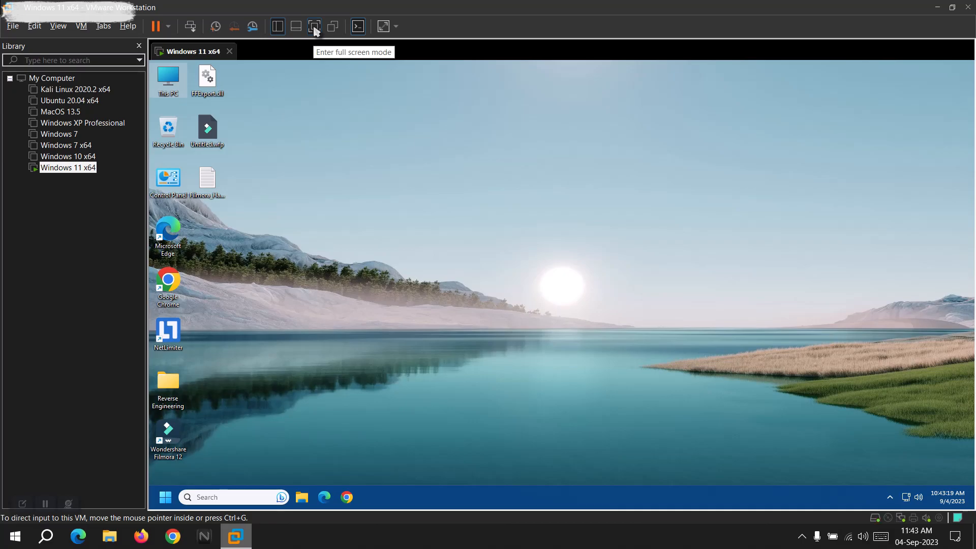
- Switch the Windows 11 virtual machine to full screen mode and open This PC in File Explorer
left_click(315, 30)
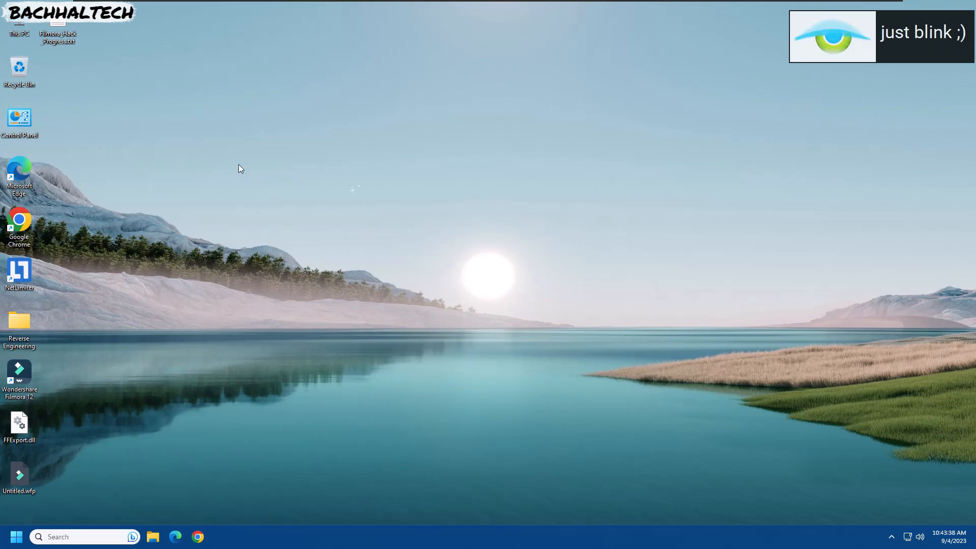
double_click(24, 20)
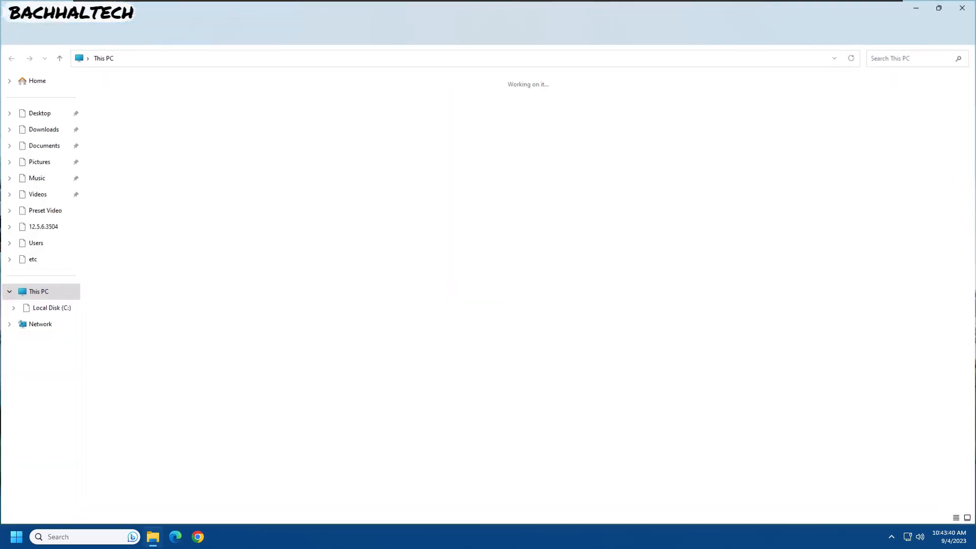
left_click(137, 117)
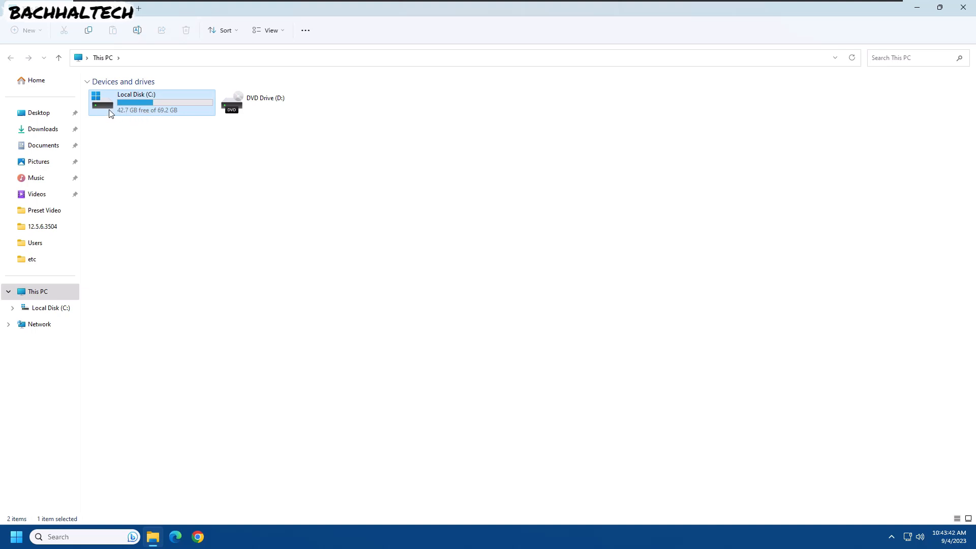
left_click(149, 145)
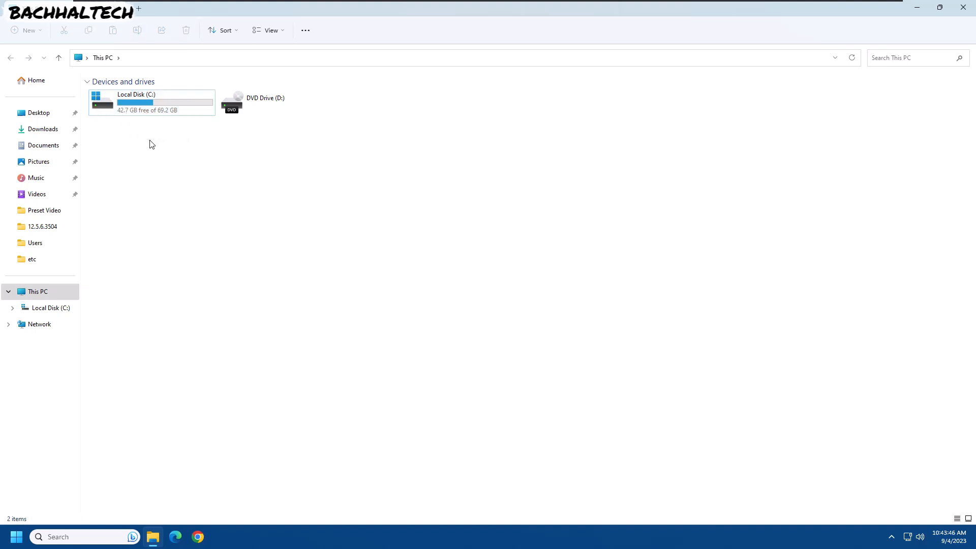
- Open the Prefetch folder through the Run dialog by entering prefetch, and grant permanent access to the folder
key("super+r")
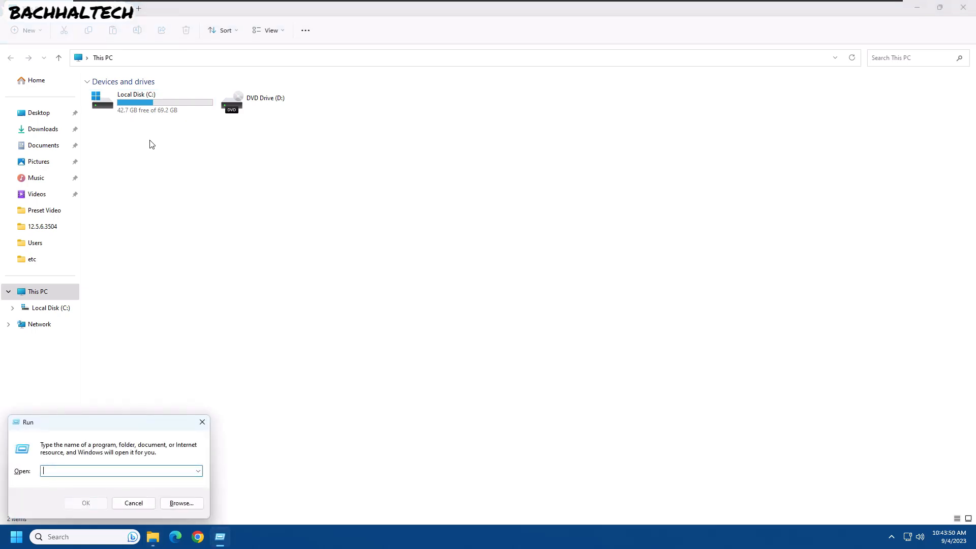
type("prefetch")
key("Return")
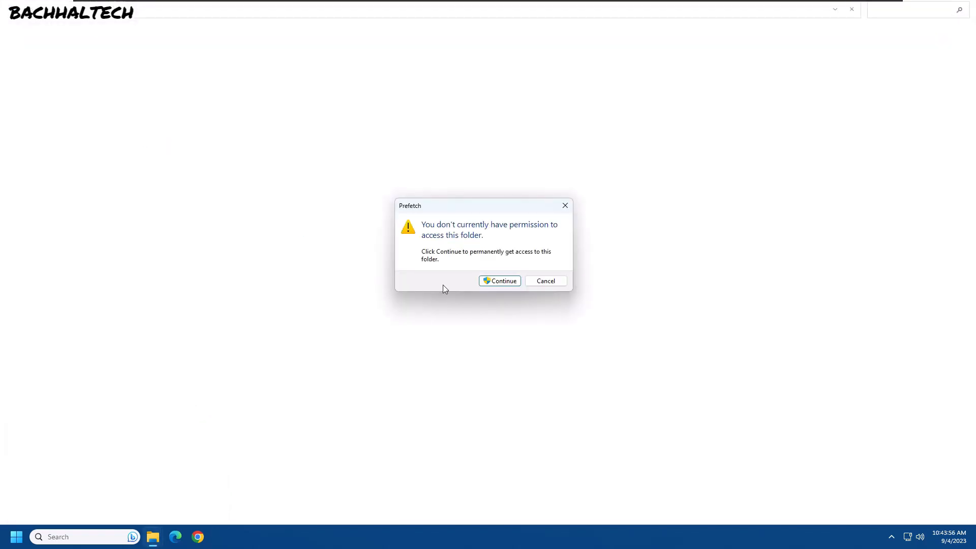
left_click(502, 283)
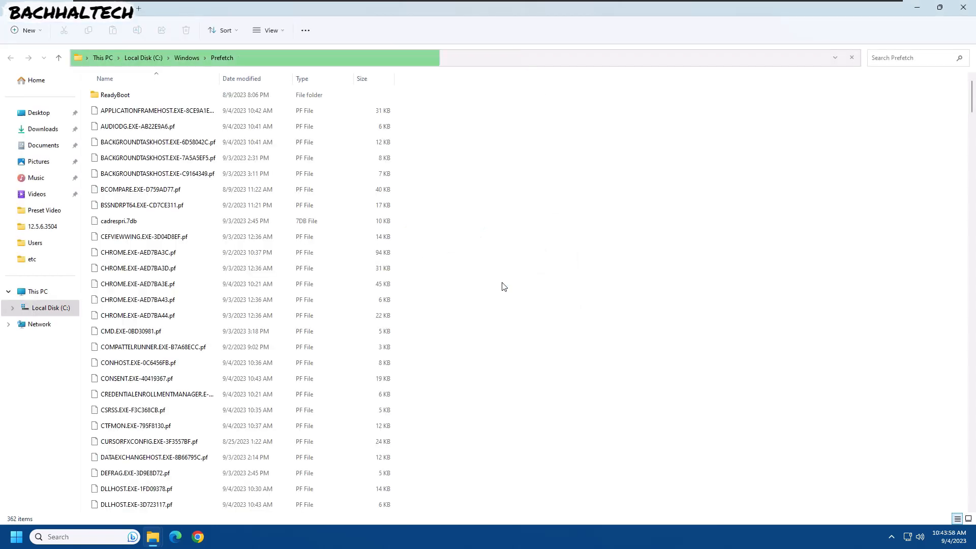
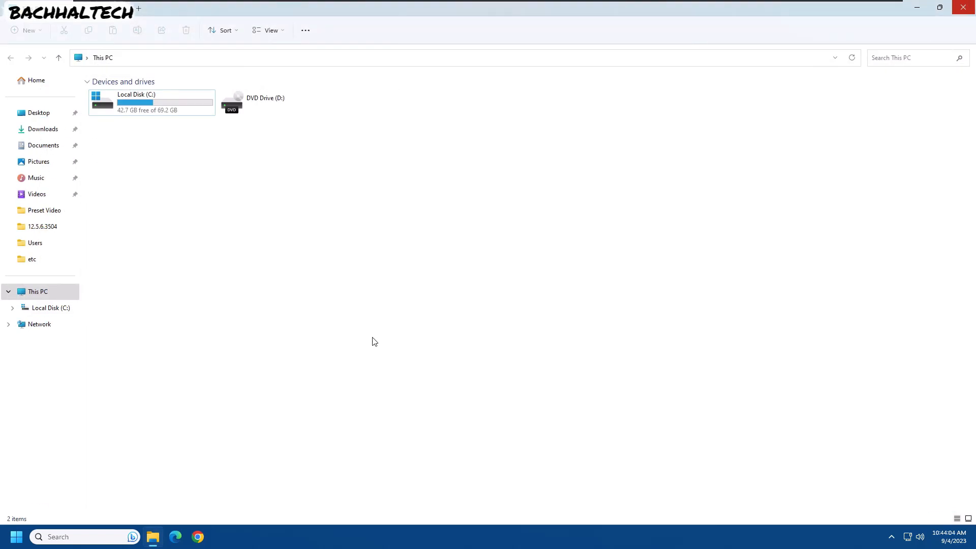
- Open the Windows Temp folder through the Run dialog by entering temp, and grant permanent access to it
key("super+r")
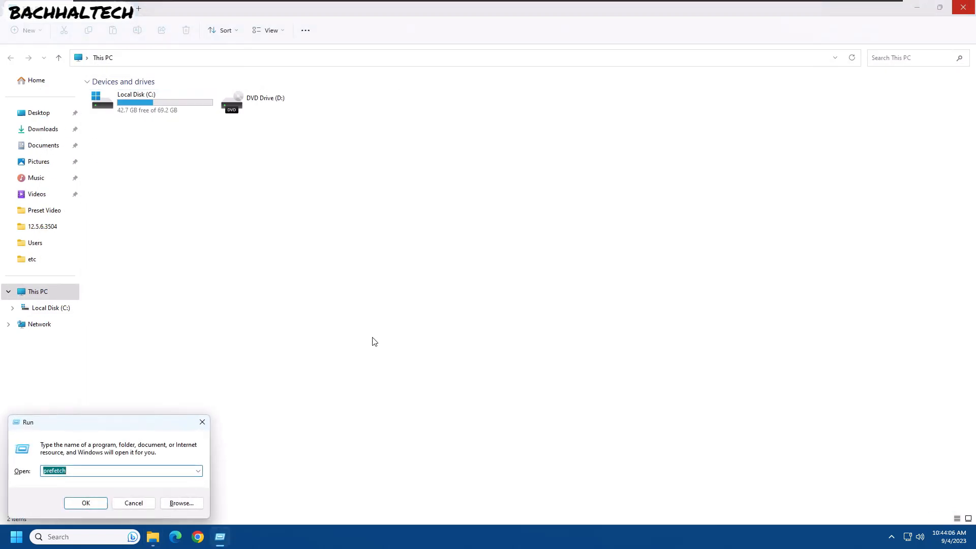
type("temp")
key("Return")
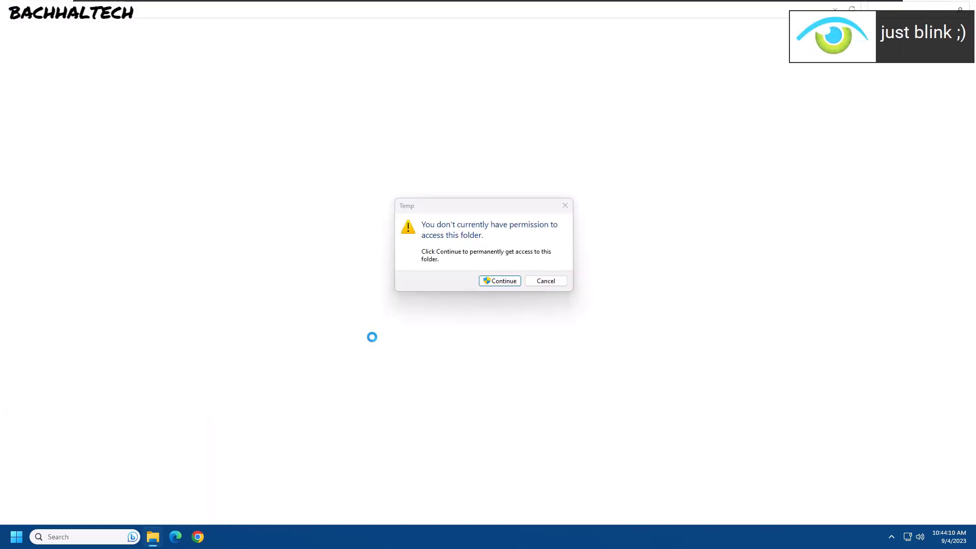
left_click(493, 283)
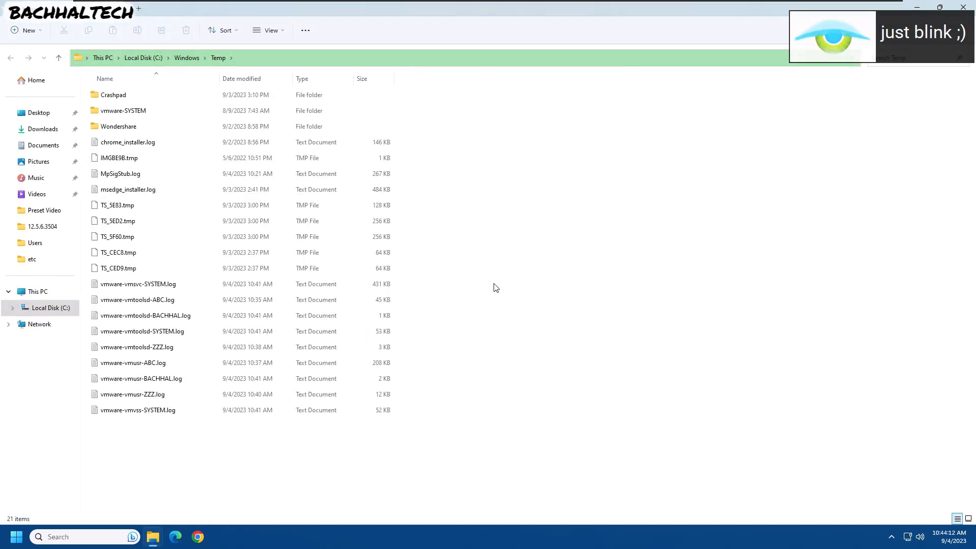
- Permanently delete all contents of the Windows Temp folder, applying to all items and skipping files that are in use
key("ctrl+a")
key("shift+Delete")
key("Return")
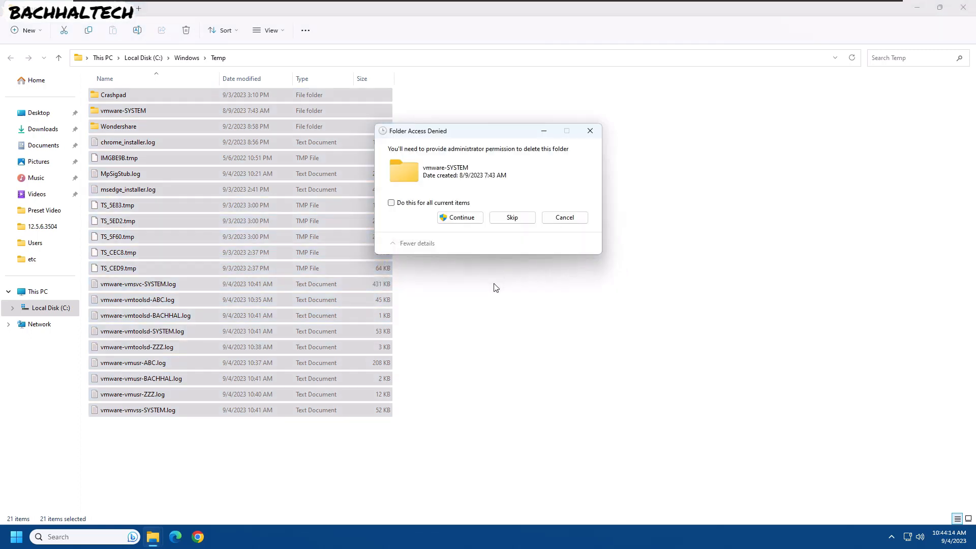
left_click(431, 203)
left_click(456, 217)
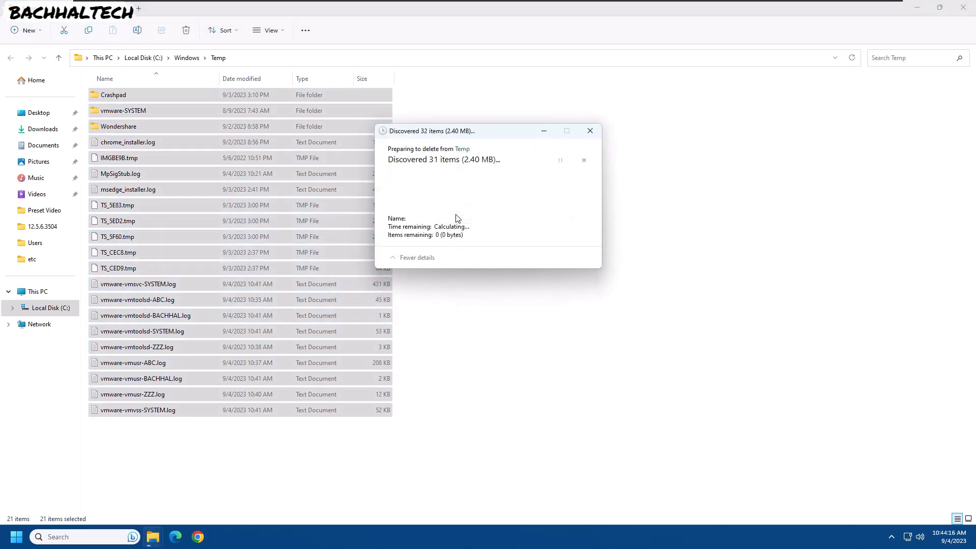
left_click(418, 215)
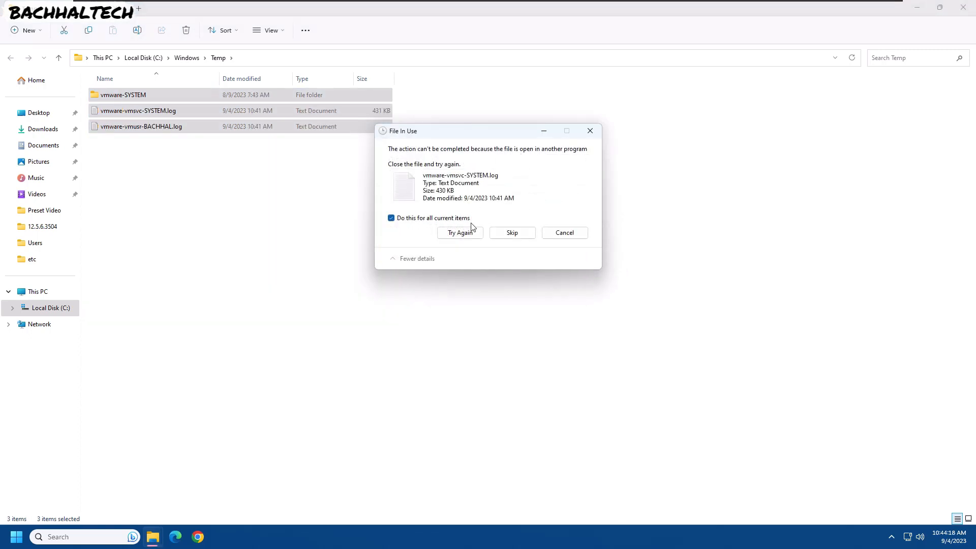
left_click(506, 233)
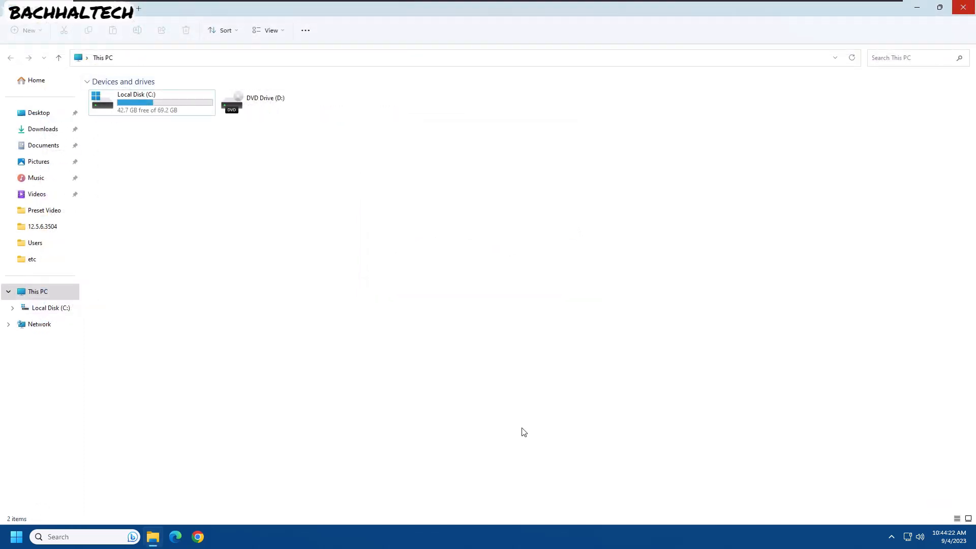
- Open the user %temp% folder, permanently delete all its contents skipping in-use files, and close the window
key("super+r")
key("Home")
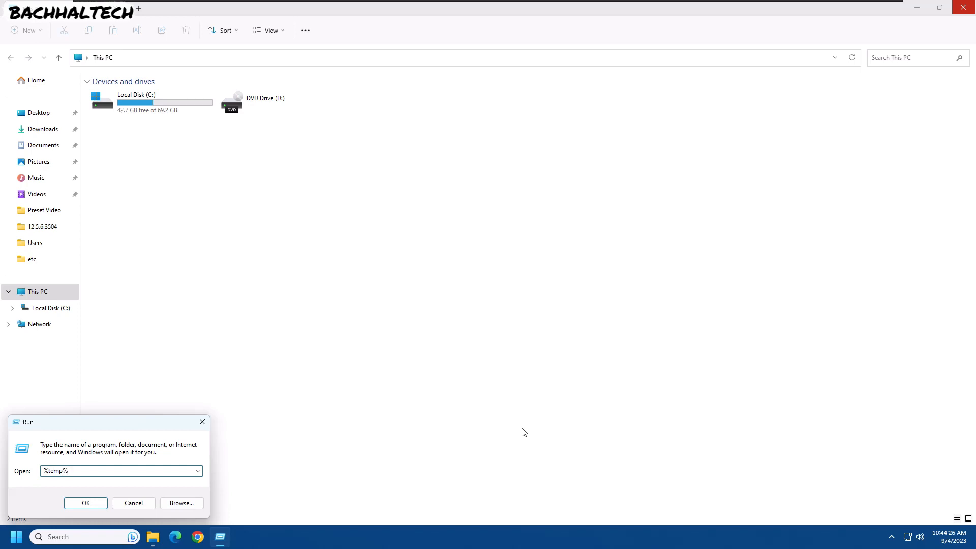
key("Return")
key("ctrl+a")
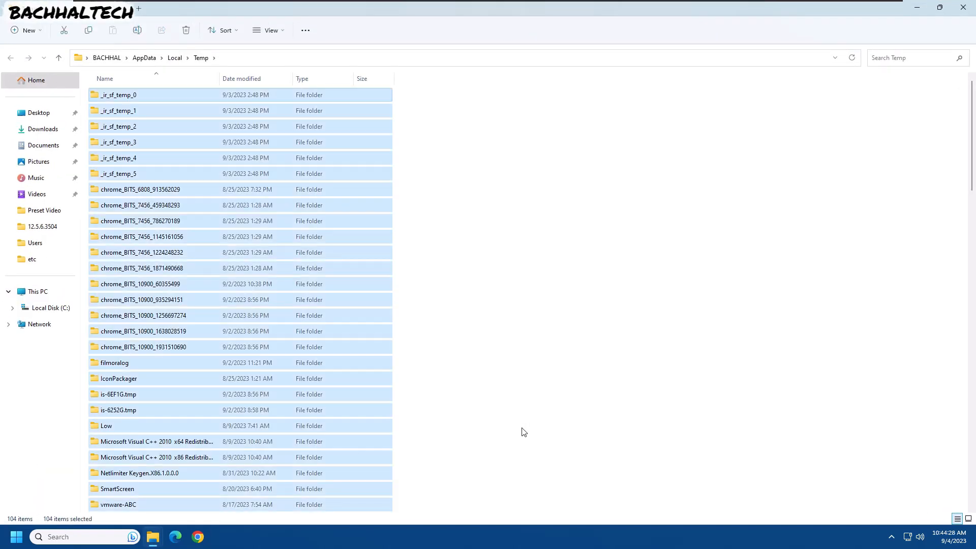
key("shift+Delete")
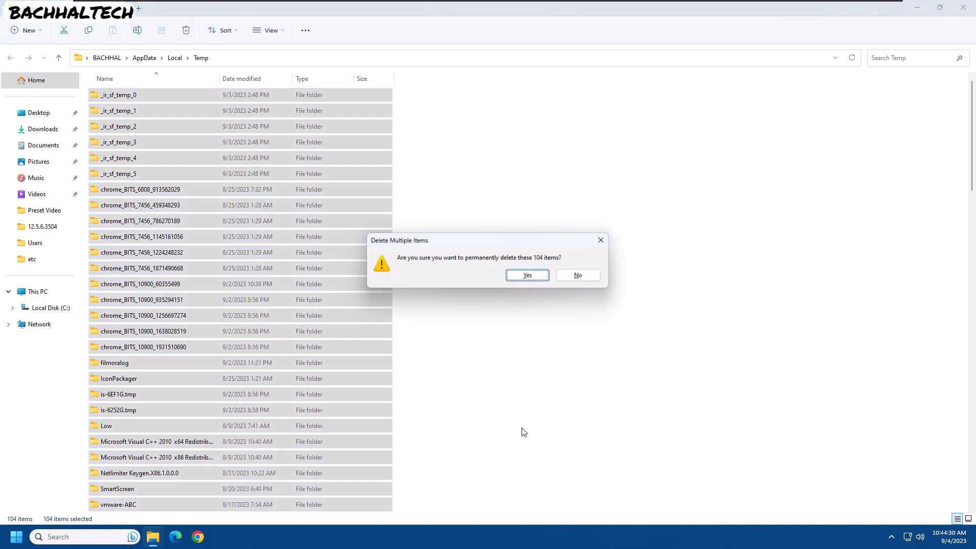
key("Return")
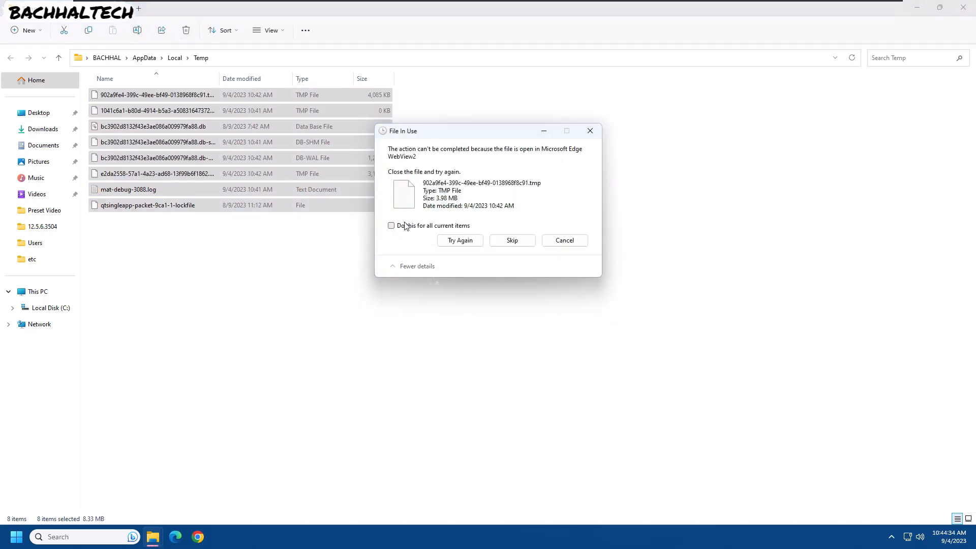
left_click(509, 242)
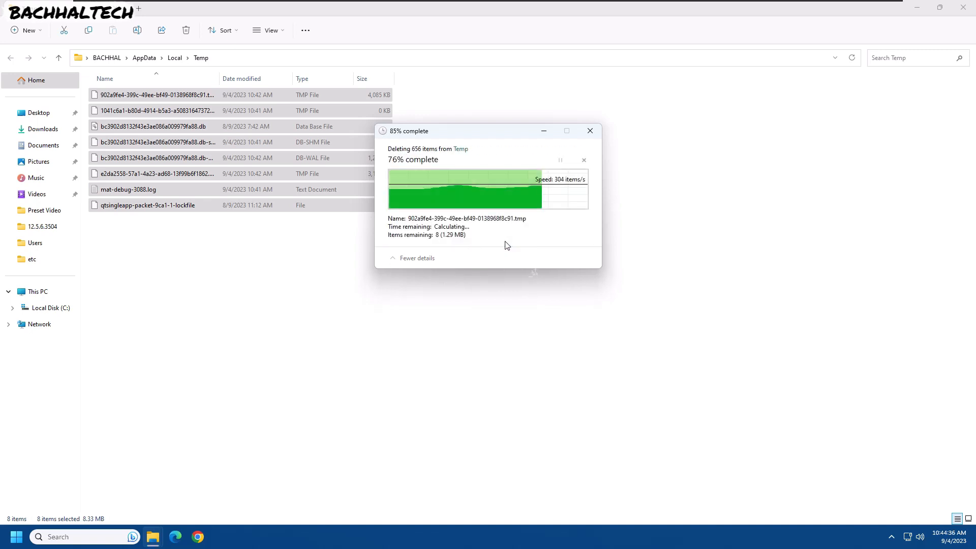
left_click(626, 228)
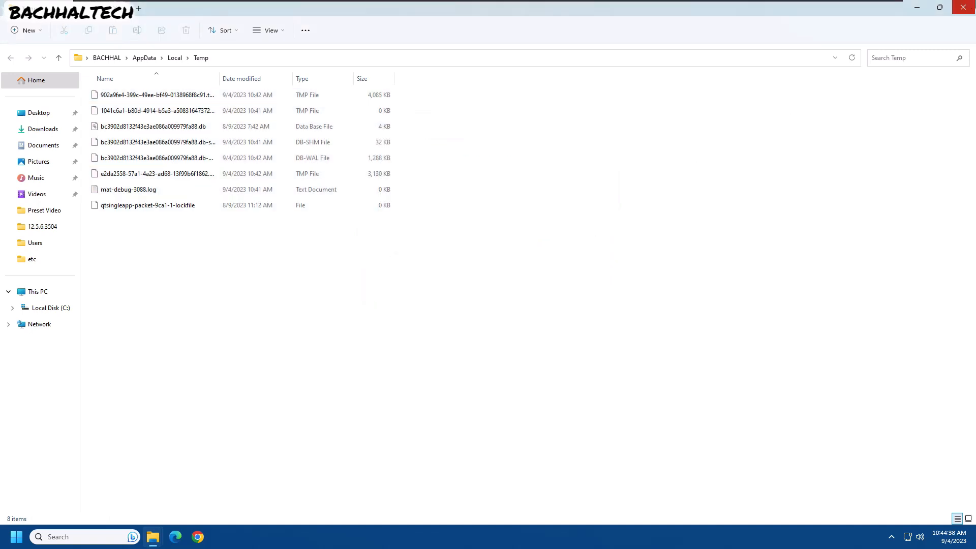
left_click(964, 8)
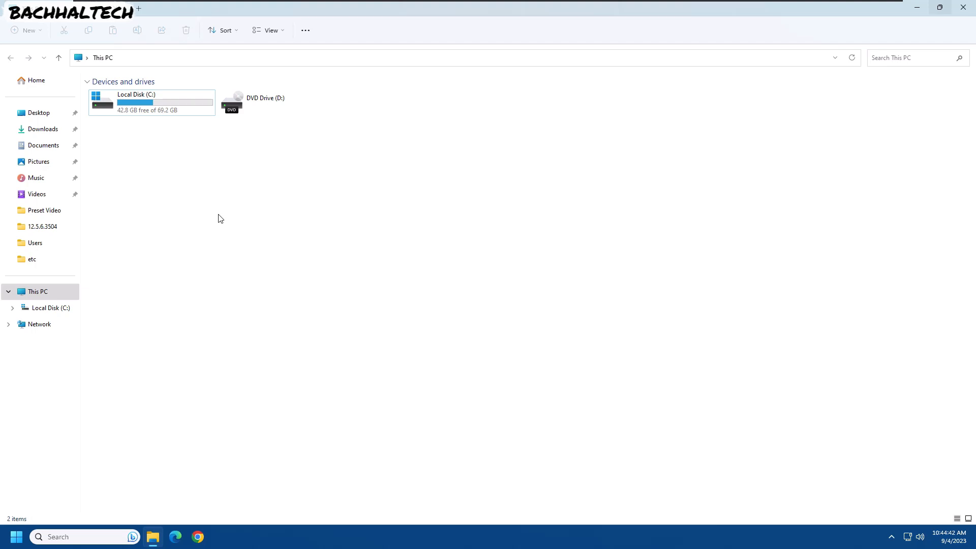
- Open the properties of Local Disk (C:) and review its storage usage details
right_click(220, 219)
left_click(136, 105)
right_click(136, 105)
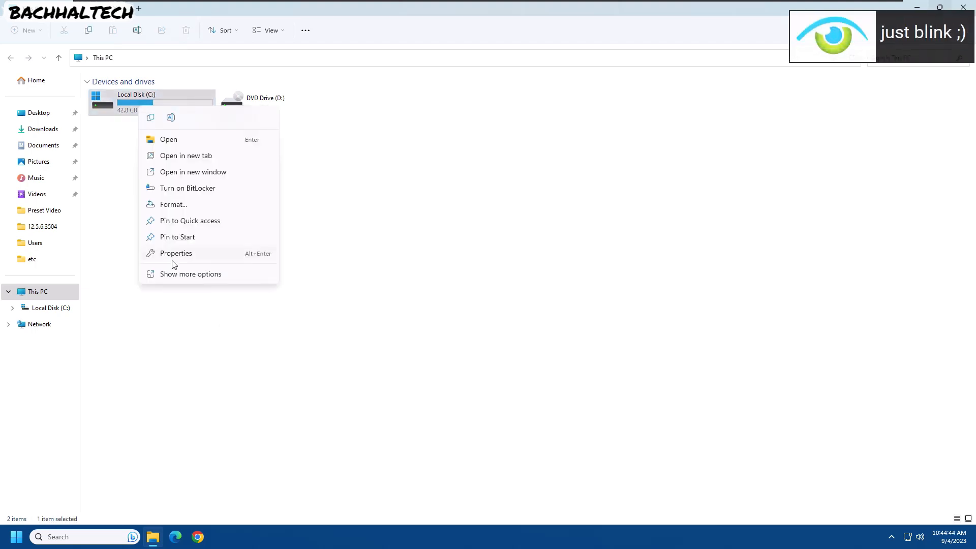
left_click(175, 255)
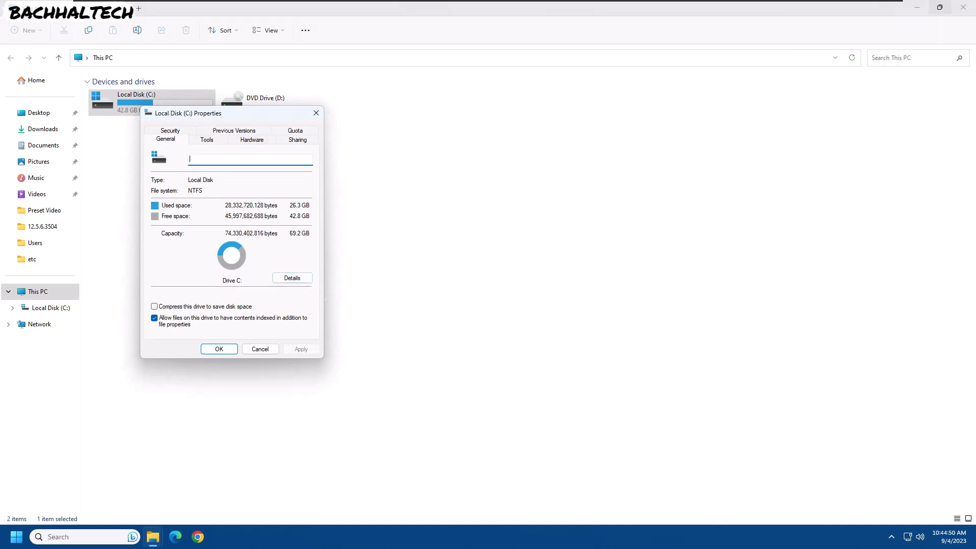
left_click_drag(205, 115, 268, 112)
left_click(354, 278)
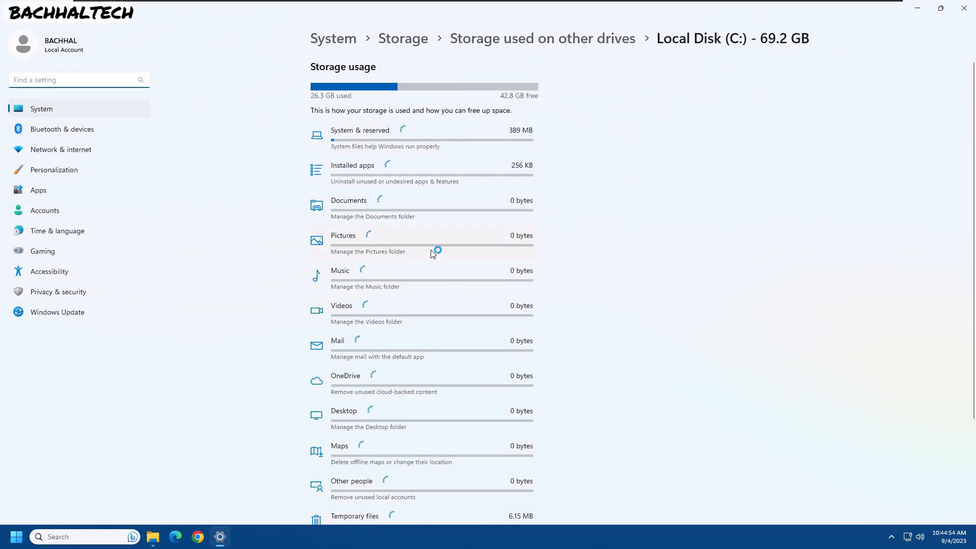
scroll(647, 314, "down", 3)
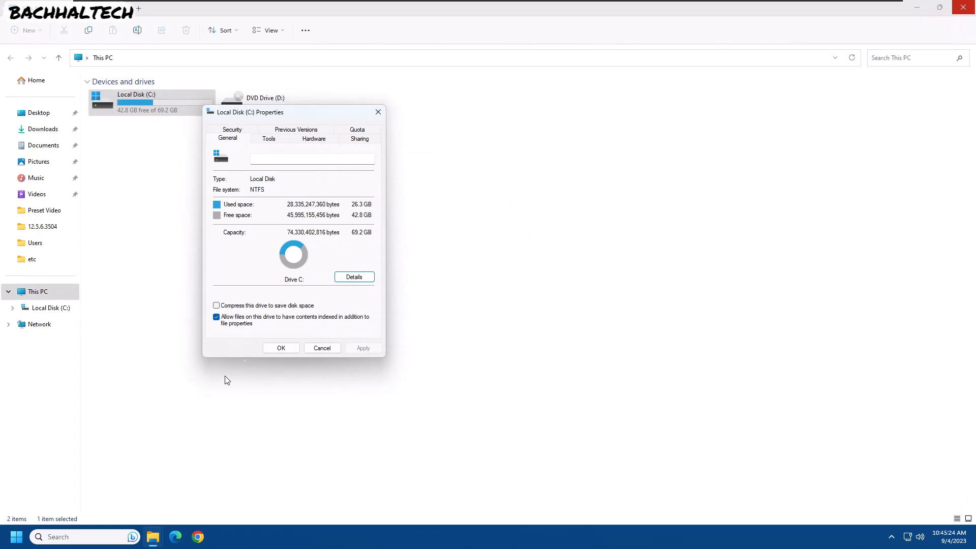
- Search for Disk Cleanup and launch it for drive C:
left_click(101, 538)
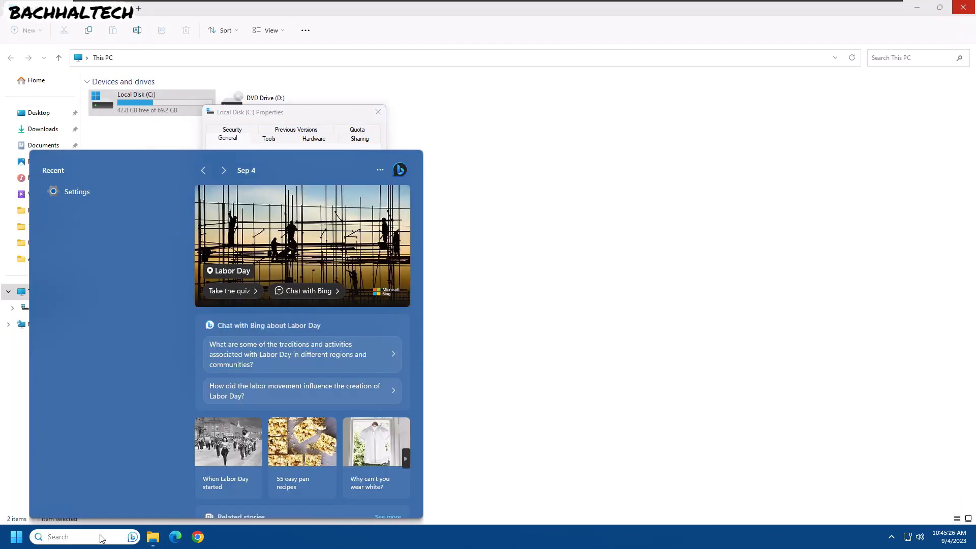
type("disk clea")
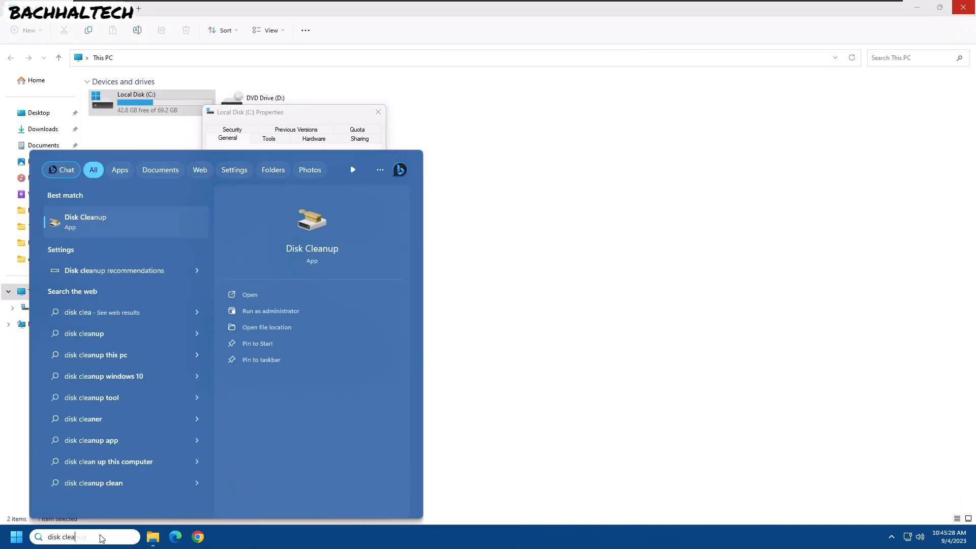
key("Return")
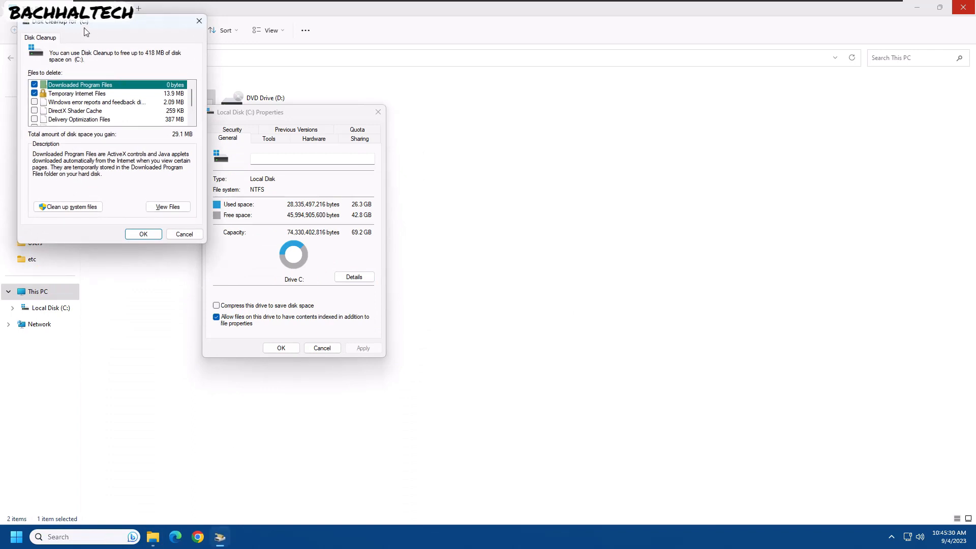
left_click_drag(84, 23, 576, 85)
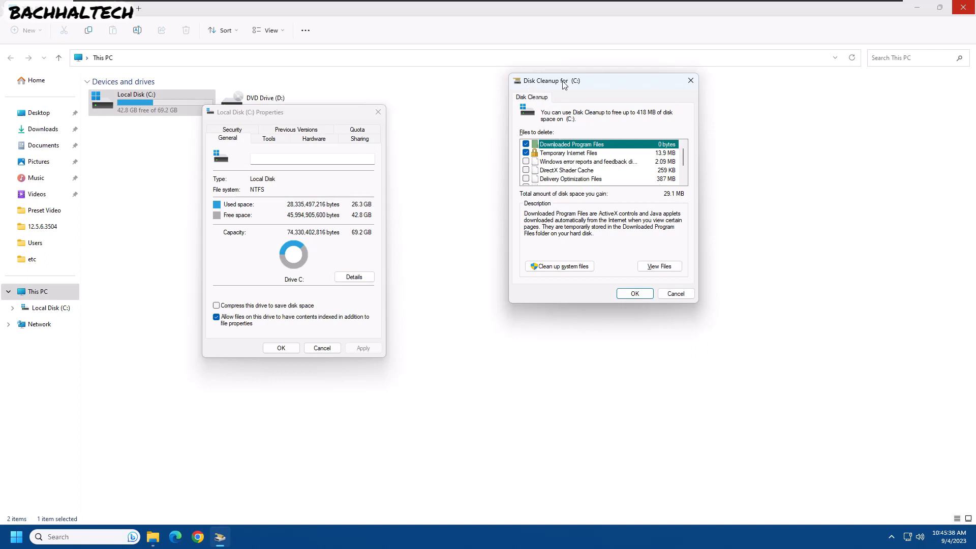
left_click_drag(581, 88, 557, 92)
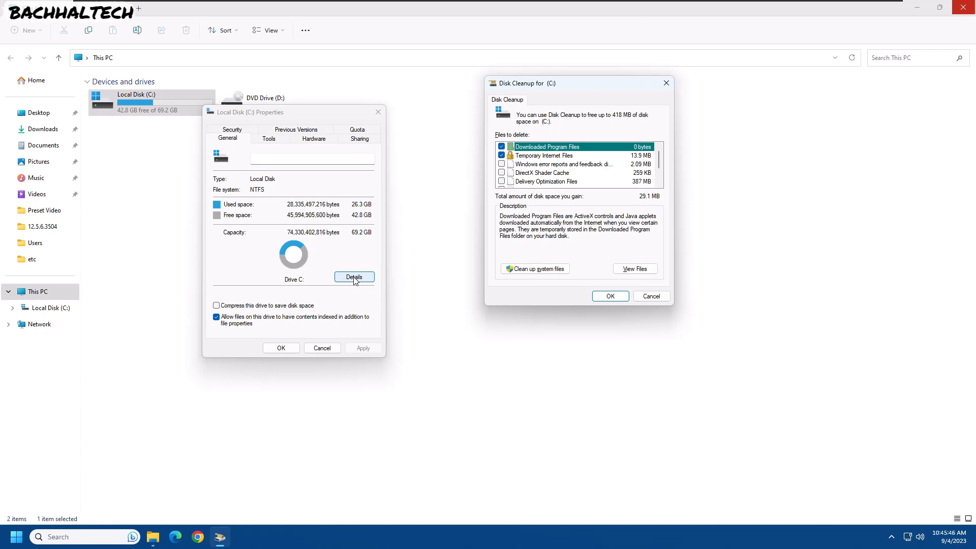
- Close the drive properties and restart Disk Cleanup in system files cleanup mode
left_click(378, 113)
left_click(529, 270)
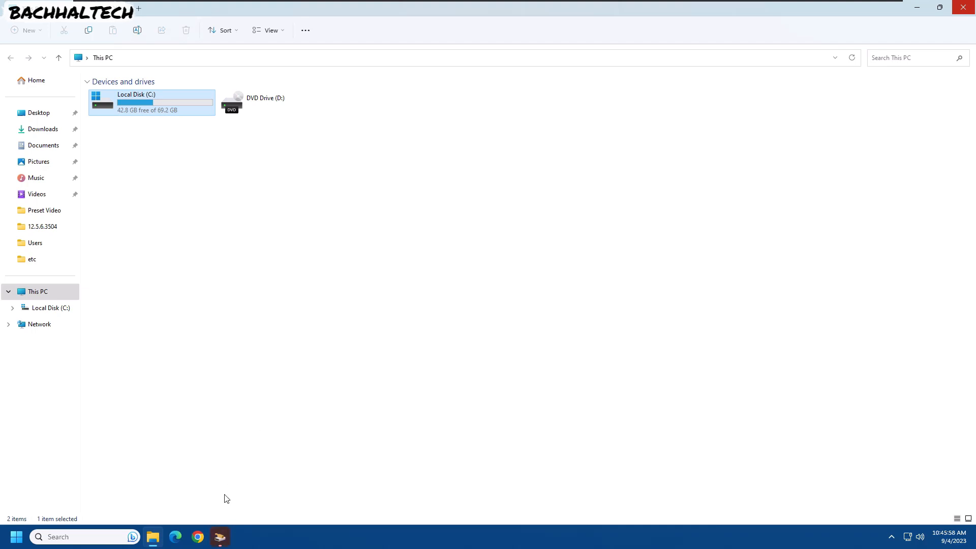
left_click(222, 543)
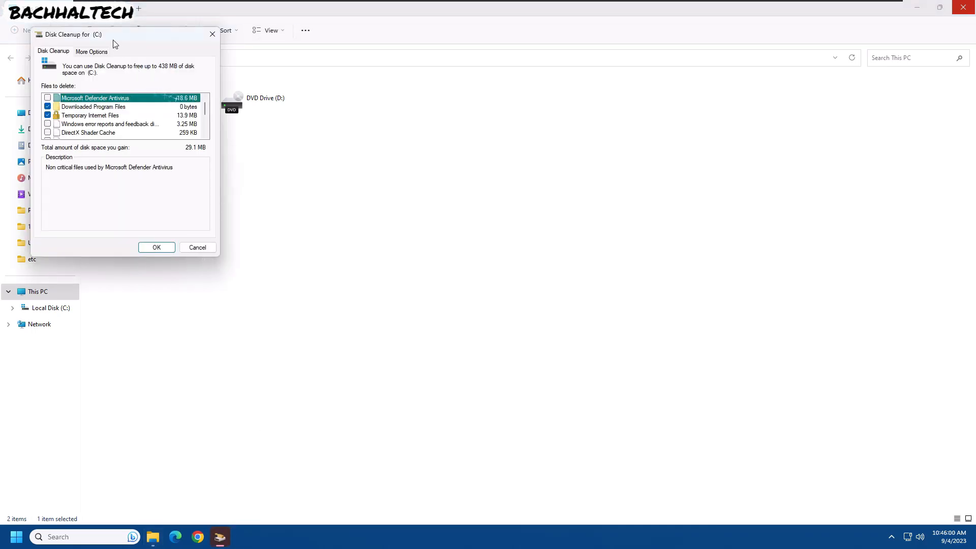
left_click_drag(113, 39, 412, 73)
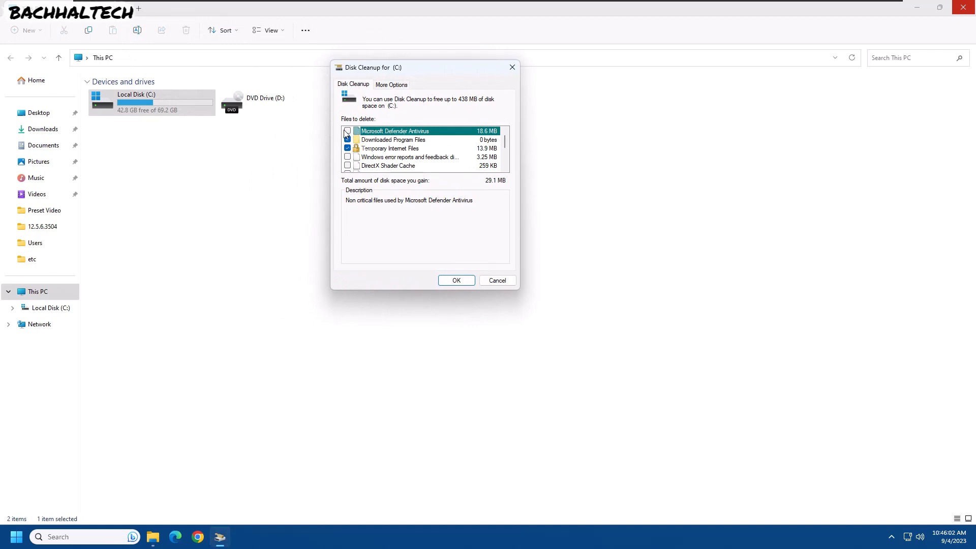
- Tick every category in the Disk Cleanup list, including Temporary files, and permanently delete the files
left_click(348, 157)
left_click(348, 132)
left_click(504, 169)
left_click(505, 168)
left_click(348, 157)
left_click(348, 165)
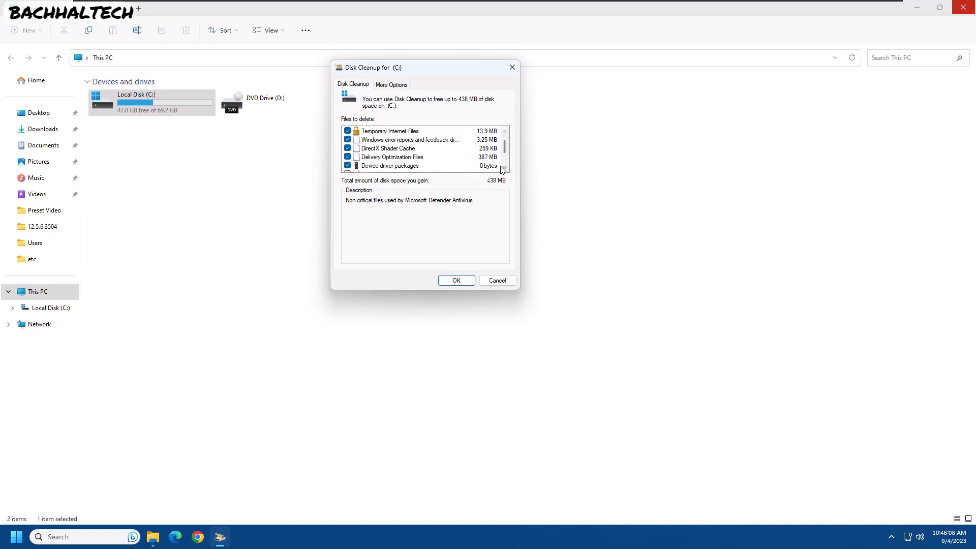
left_click(504, 168)
left_click(503, 169)
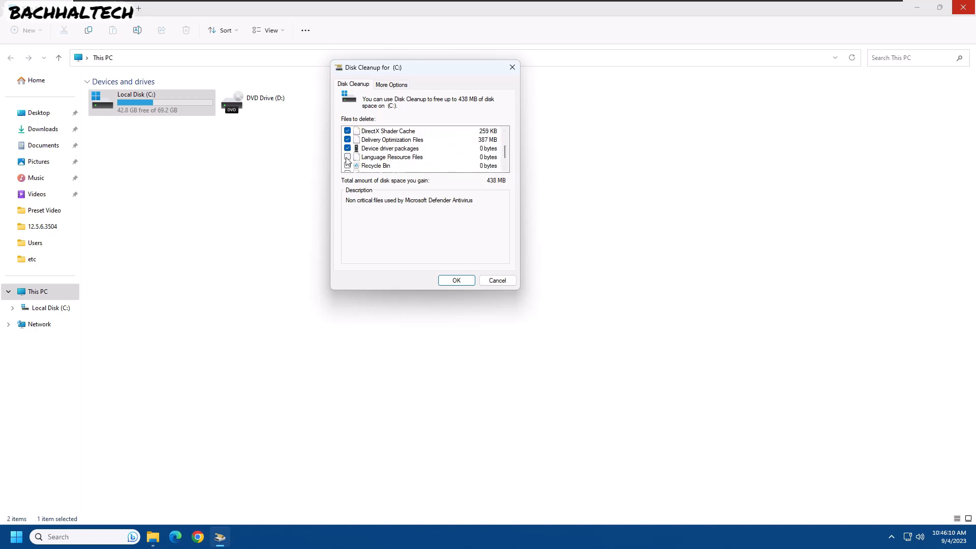
left_click(348, 157)
left_click(348, 165)
left_click(505, 169)
left_click(505, 168)
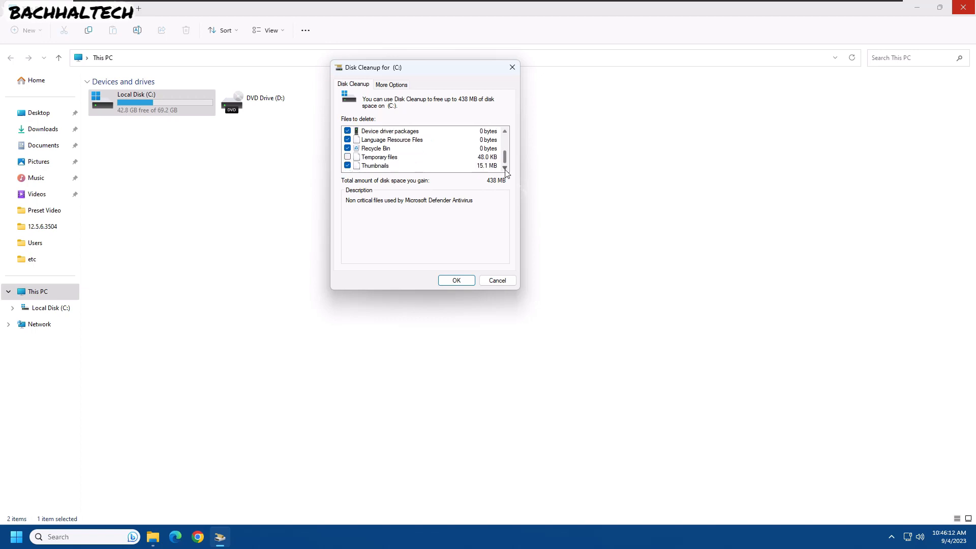
left_click(348, 157)
mouse_move(505, 158)
left_mouse_down()
mouse_move(505, 137)
mouse_move(504, 151)
left_mouse_up()
left_click(450, 280)
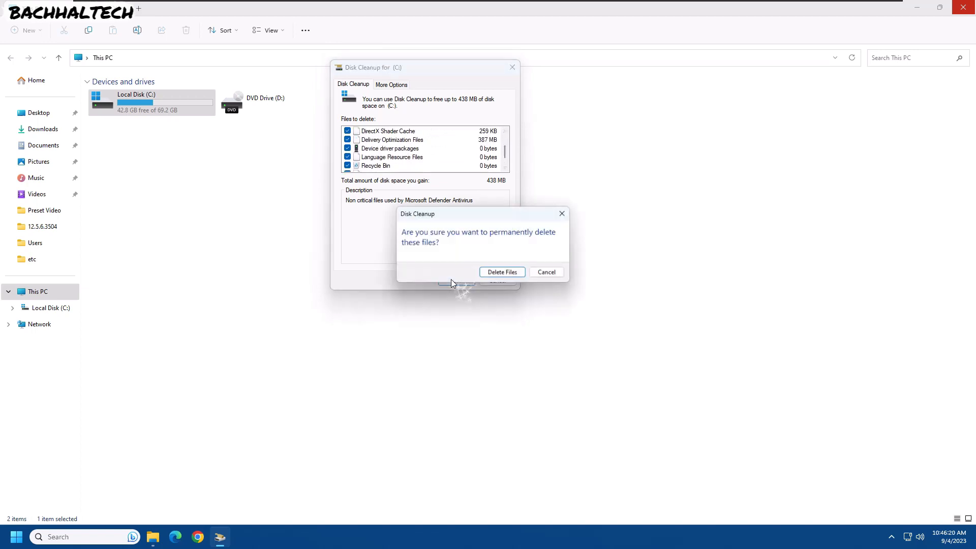
left_click(501, 270)
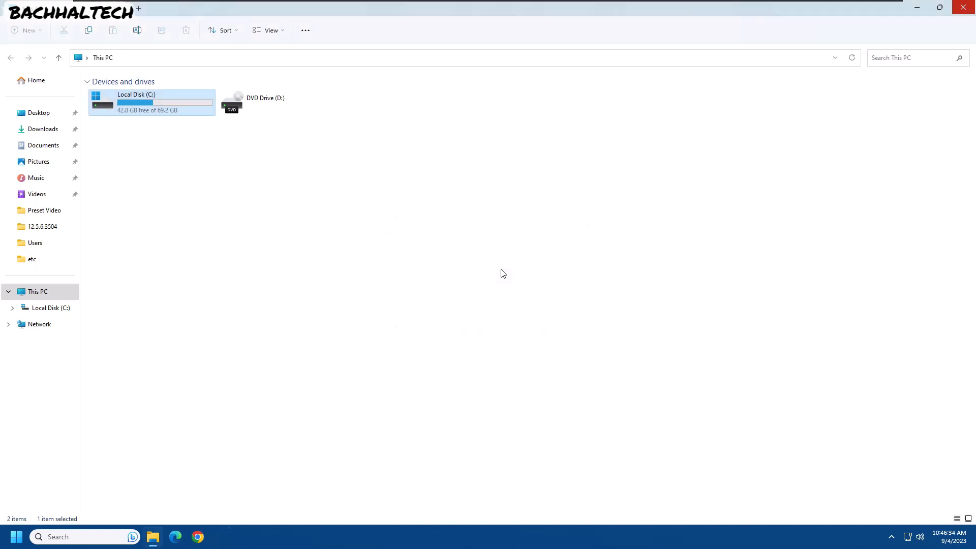
- Open System Protection for drive C:, view its restore configuration, and close that configuration dialog
right_click(269, 203)
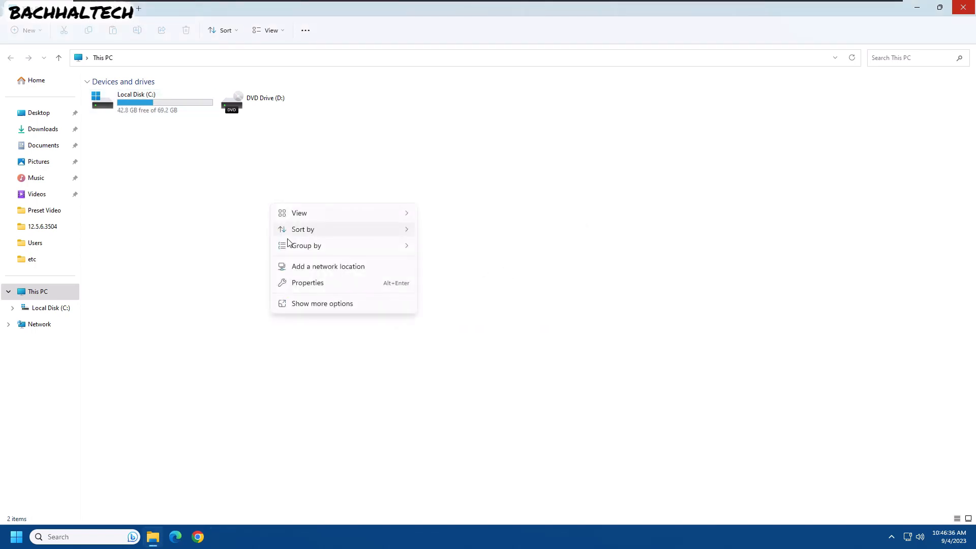
left_click(212, 244)
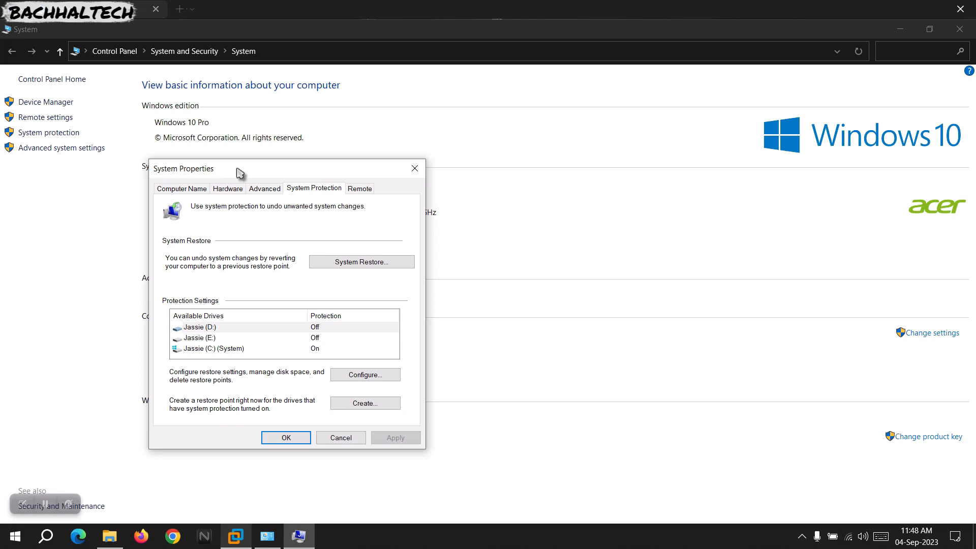
left_click(231, 350)
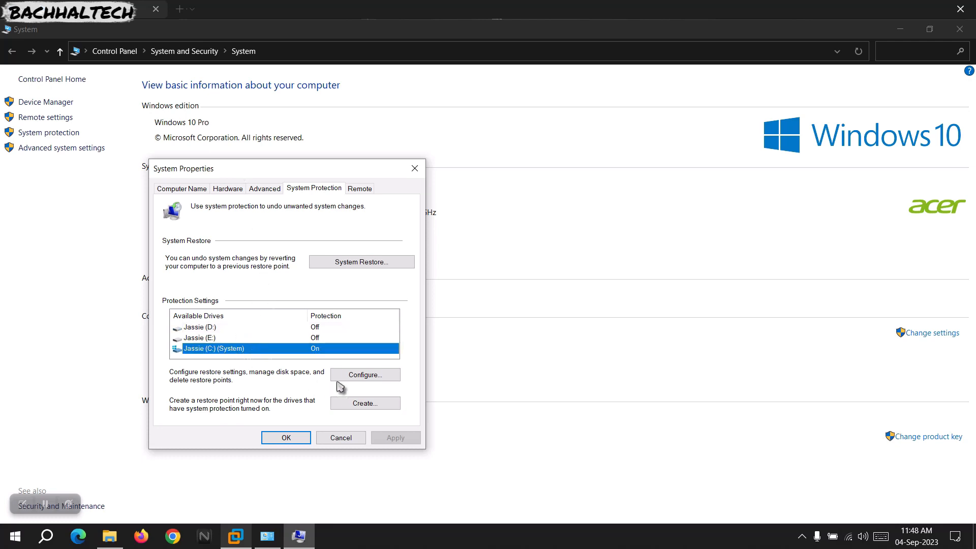
left_click(355, 376)
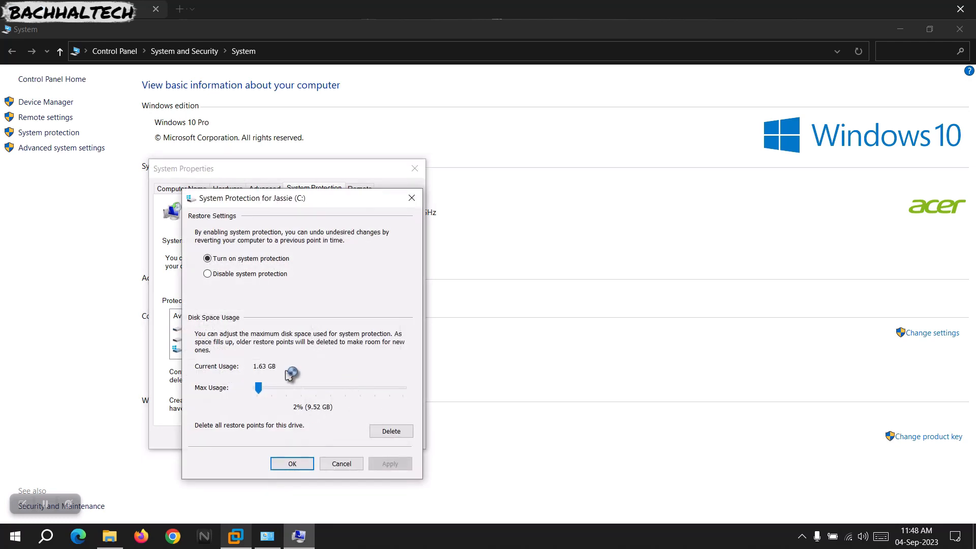
left_click(412, 203)
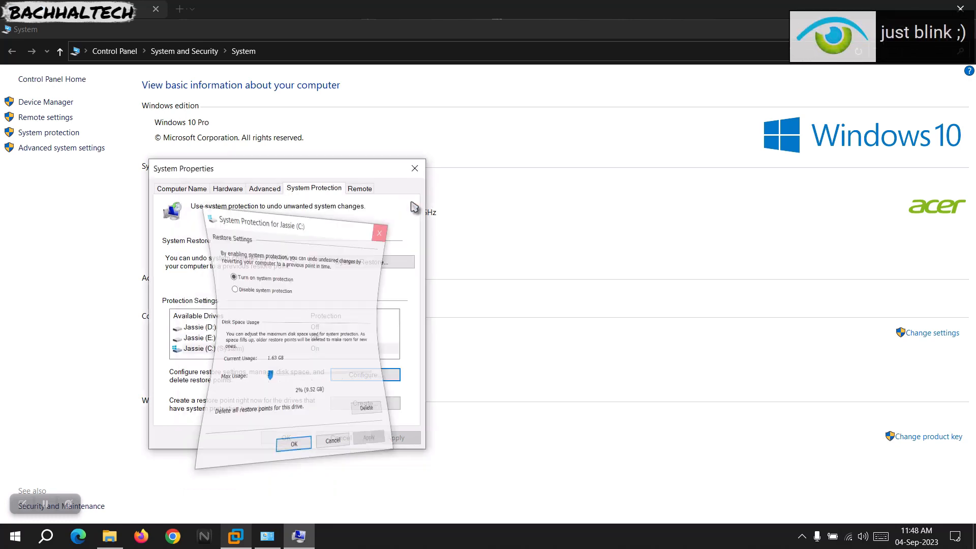
- Open This PC properties and go to System protection to bring up the System Properties dialog
right_click(149, 163)
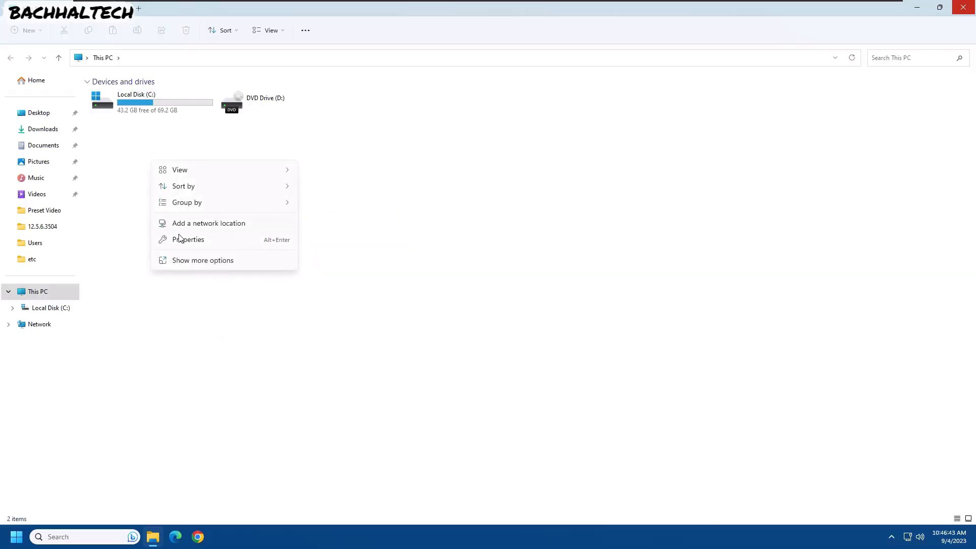
left_click(192, 242)
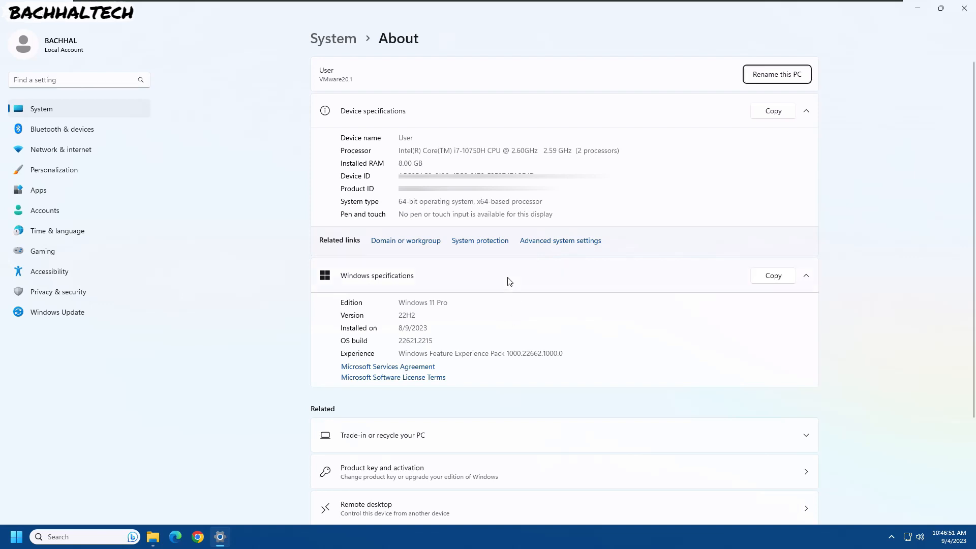
left_click(475, 242)
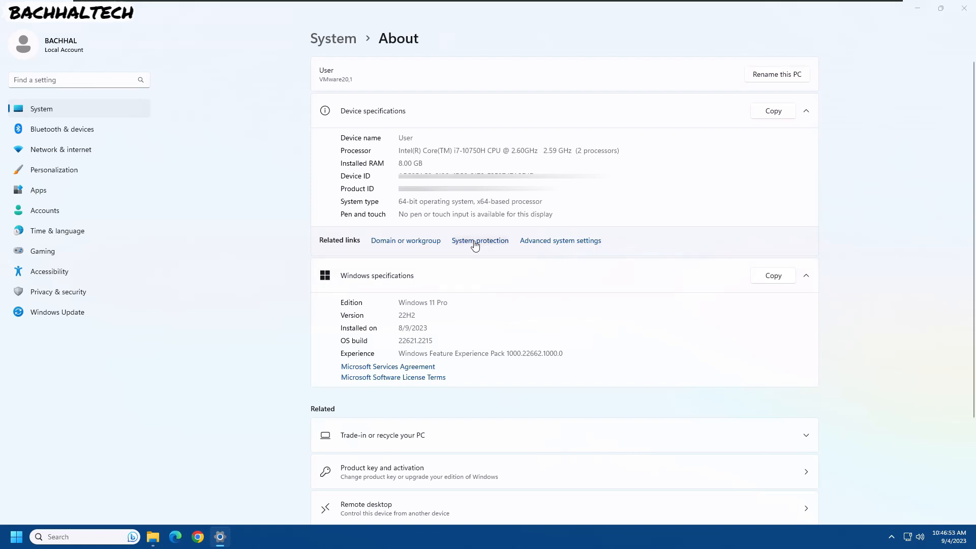
left_click(971, 4)
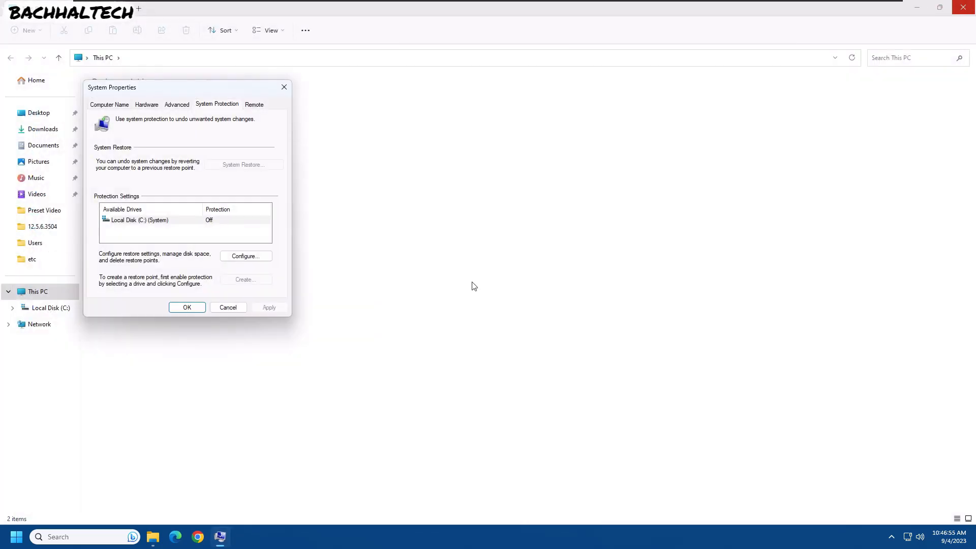
left_click_drag(151, 89, 245, 101)
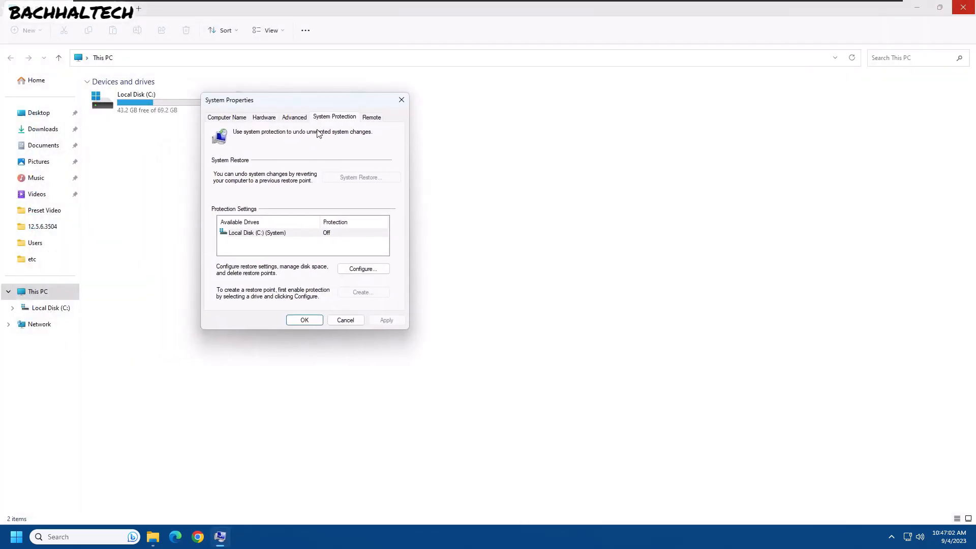
- Turn on system protection for Local Disk (C:) and confirm
left_click(295, 234)
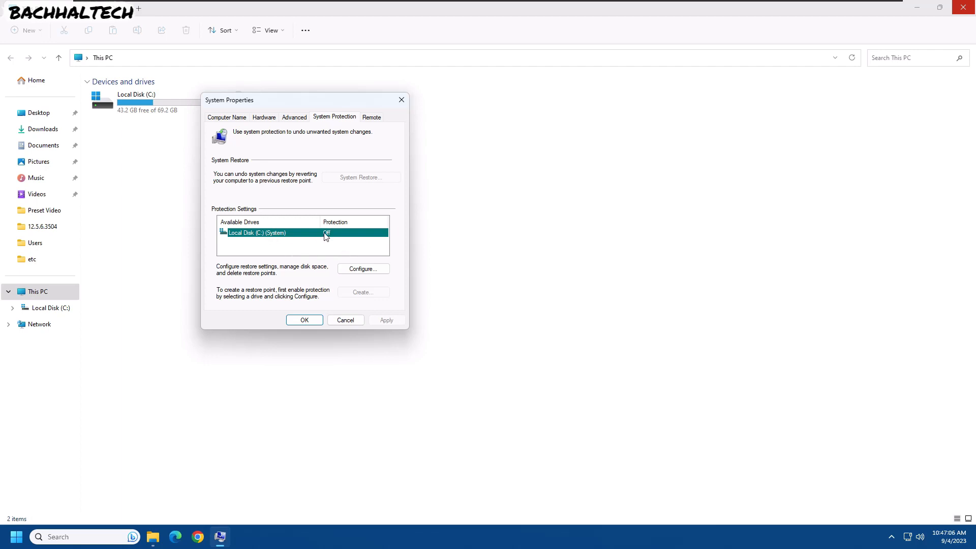
left_click(362, 268)
left_click(270, 175)
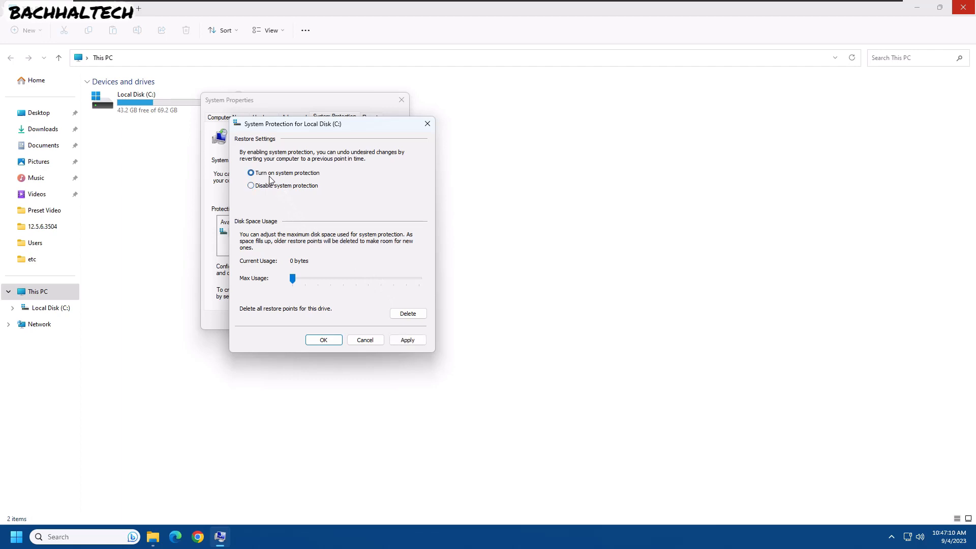
left_click(319, 339)
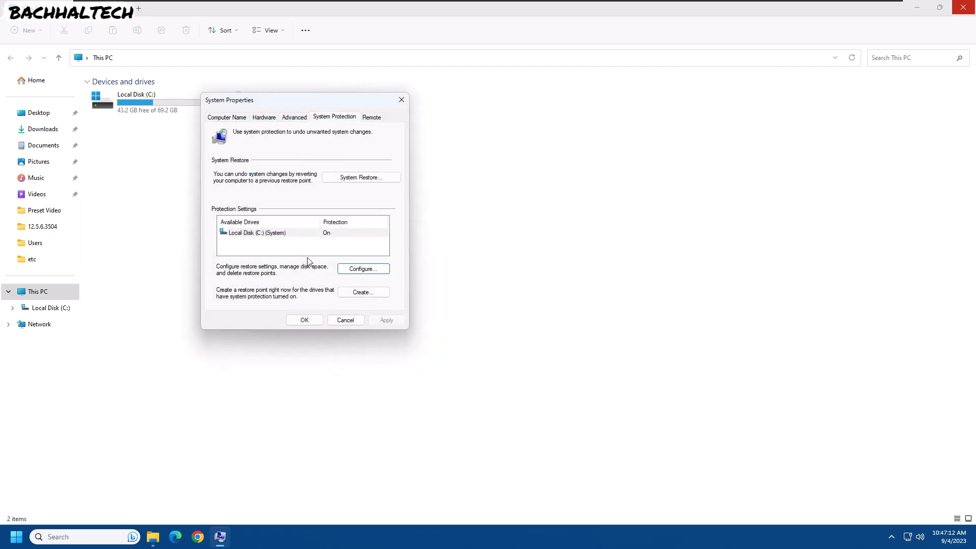
- Open the restore settings for Local Disk (C:) and close them again
left_click(273, 236)
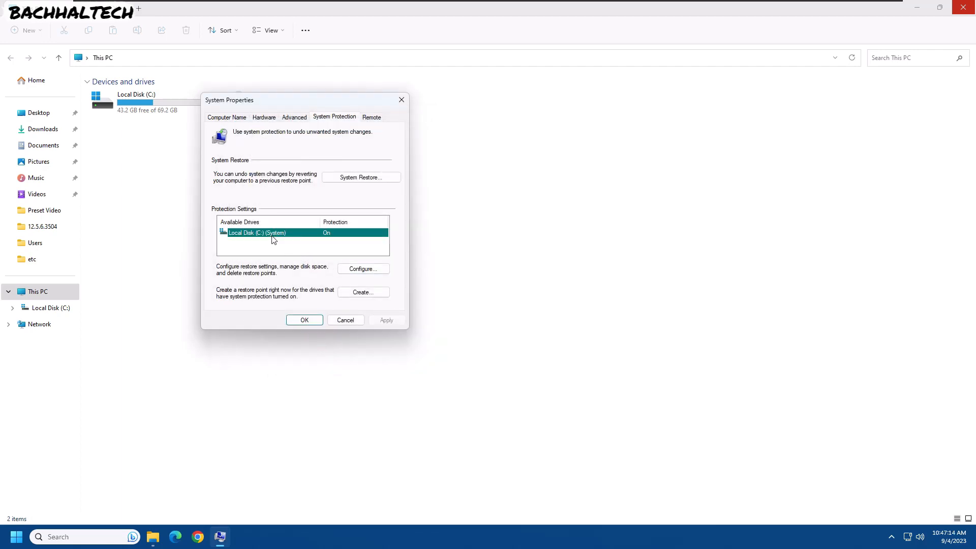
left_click(355, 268)
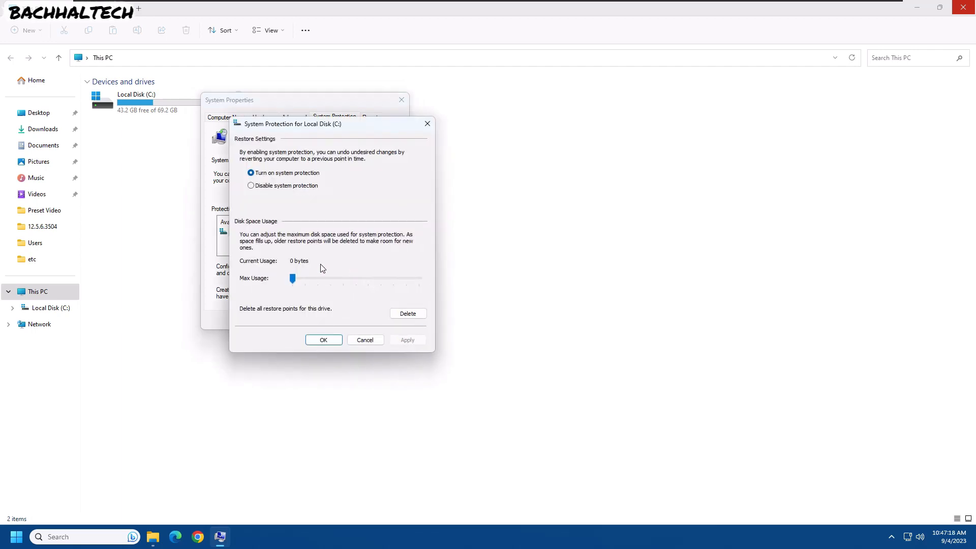
left_click(427, 124)
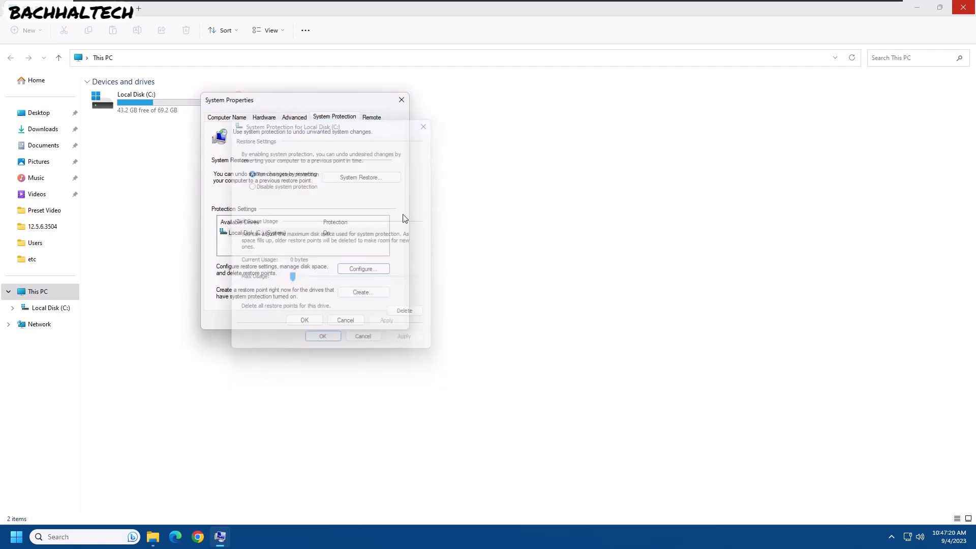
- Create a restore point described as Ba and close the confirmation
left_click(363, 292)
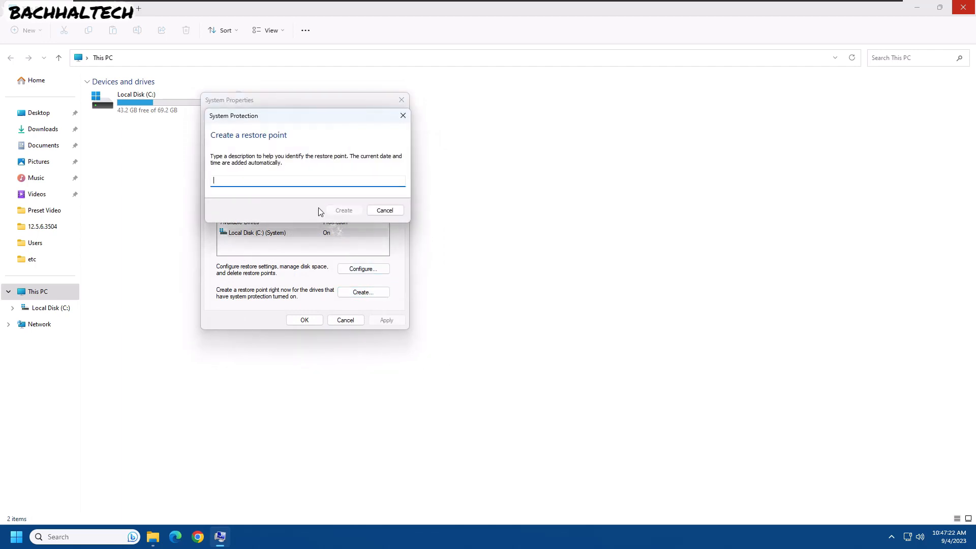
type("Backup restore point")
key("Return")
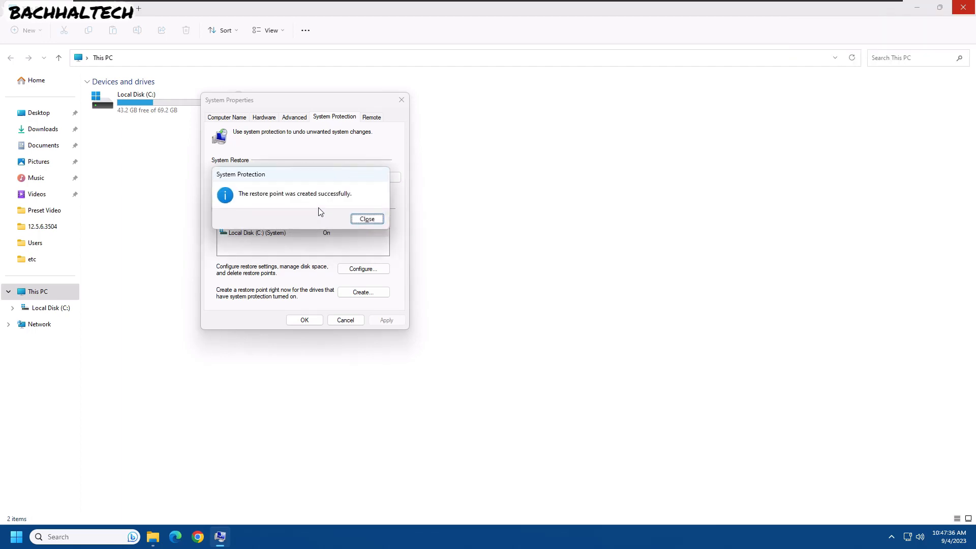
left_click(359, 219)
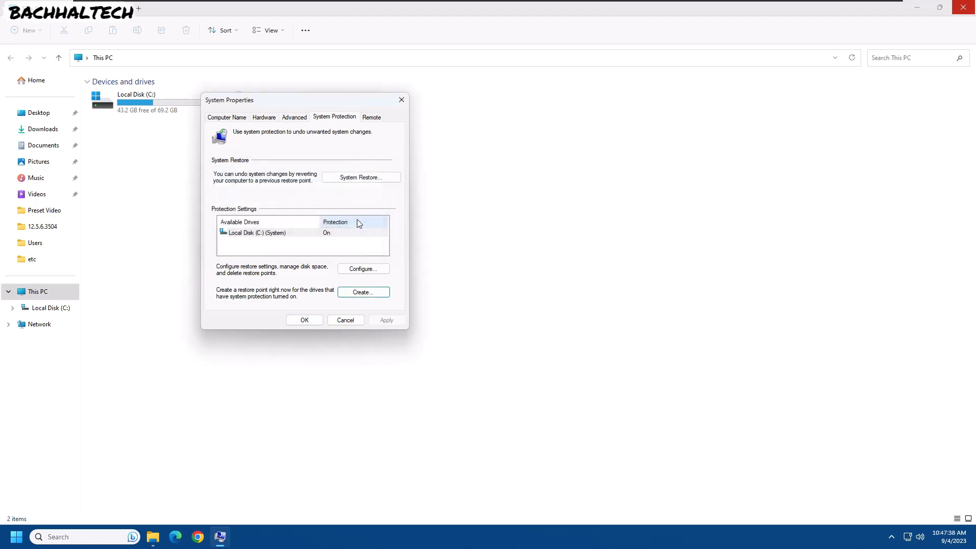
- Delete all restore points for Local Disk (C:), confirming the deletion, and close the restore settings
left_click(329, 234)
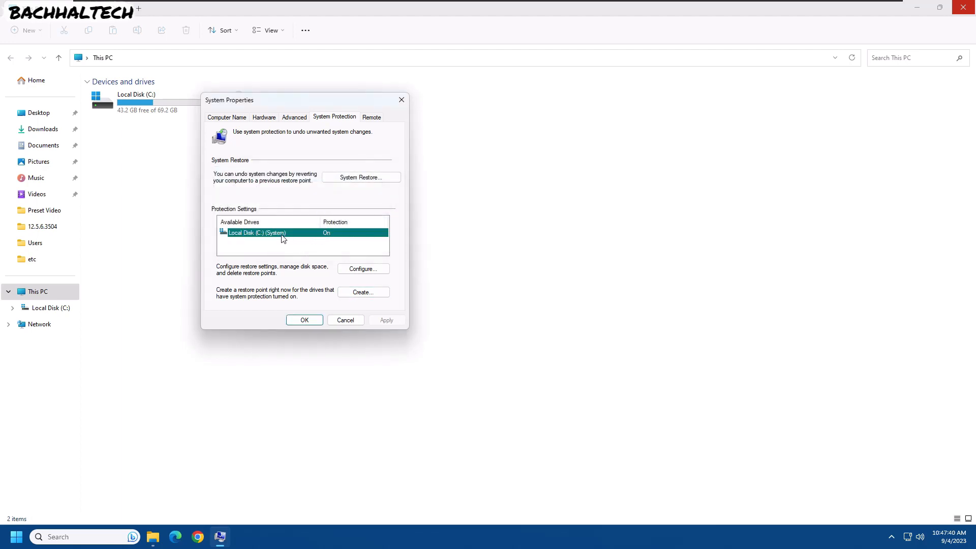
left_click(362, 269)
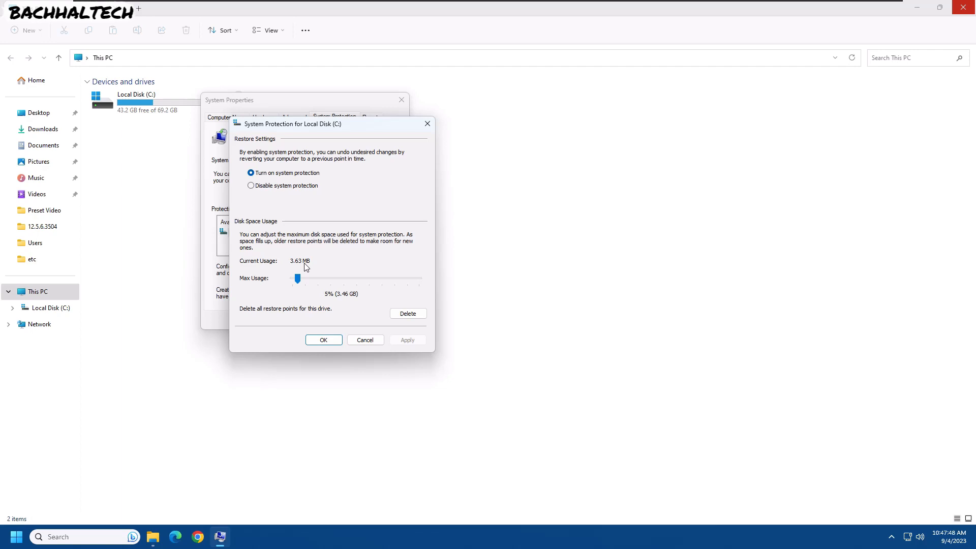
left_click(407, 313)
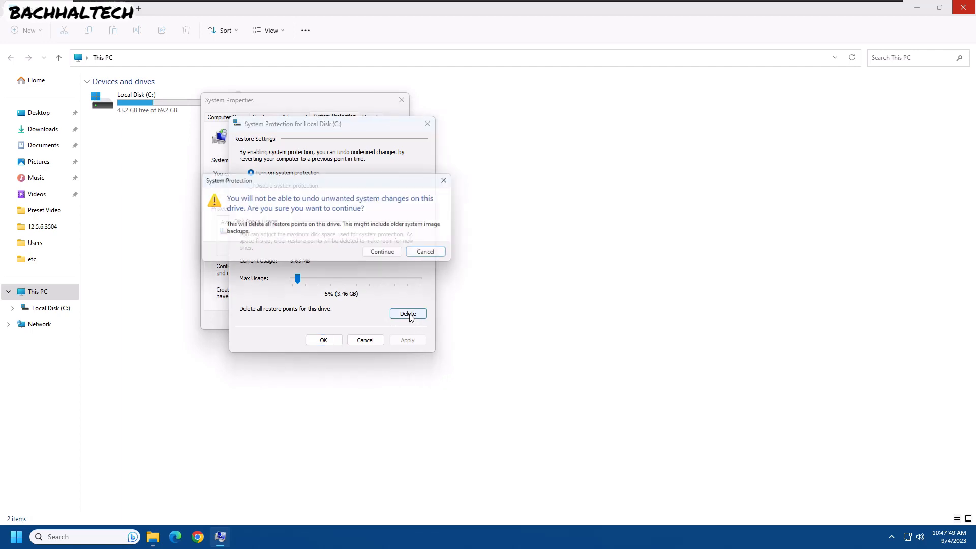
left_click(396, 256)
left_click(394, 240)
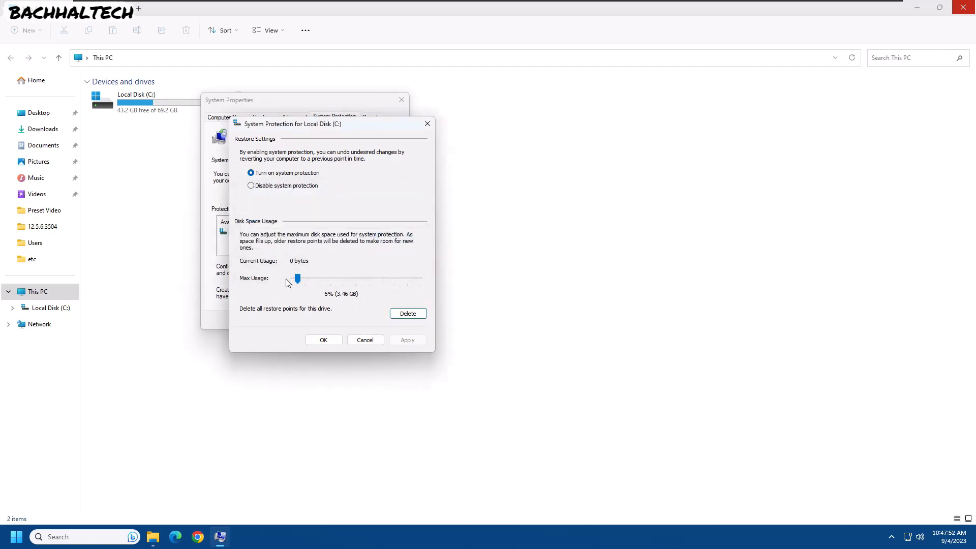
left_click(323, 340)
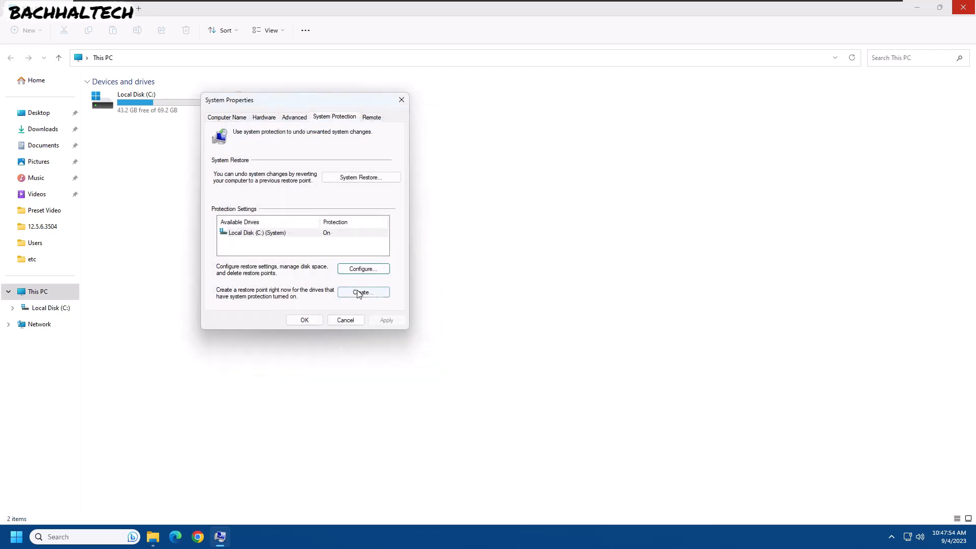
left_click(360, 293)
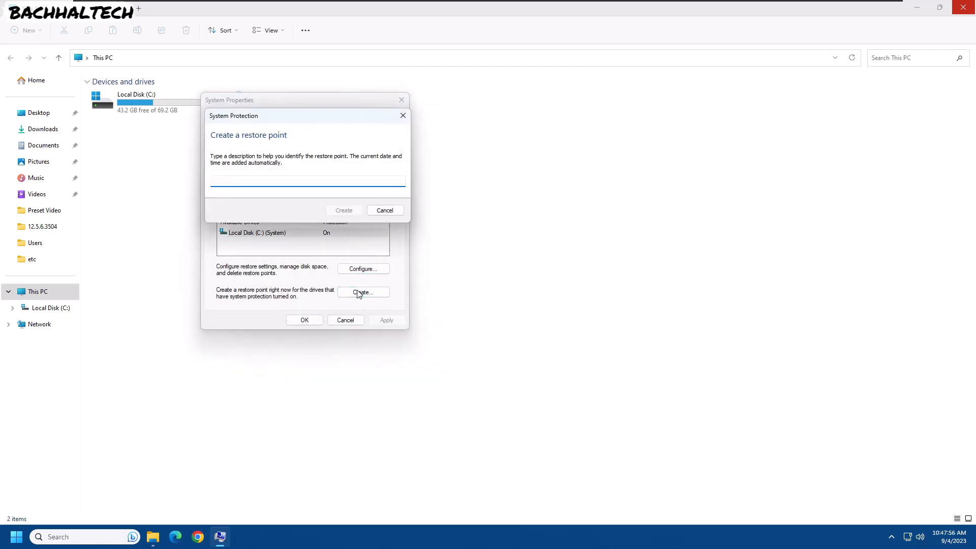
type("backup")
left_click(384, 210)
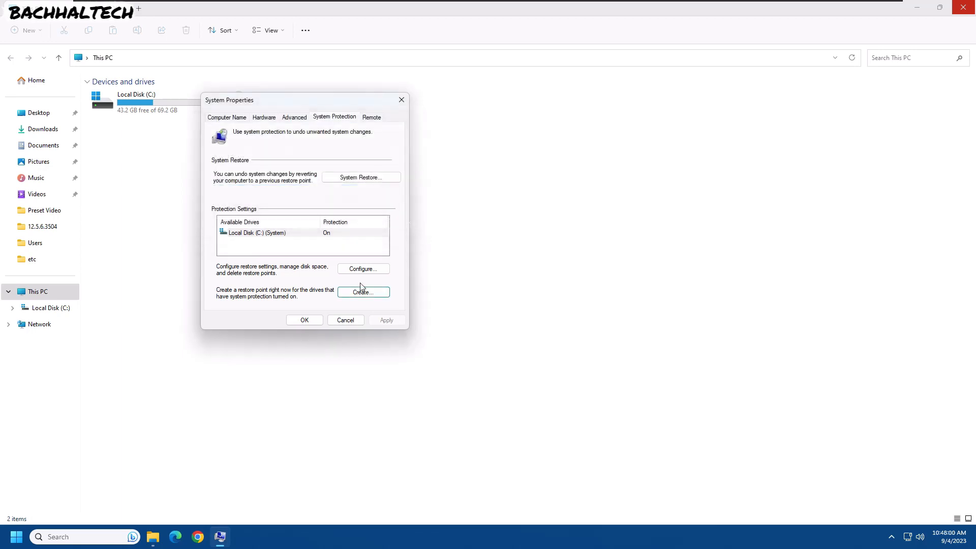
- Close the System Properties dialog with OK
left_click(306, 320)
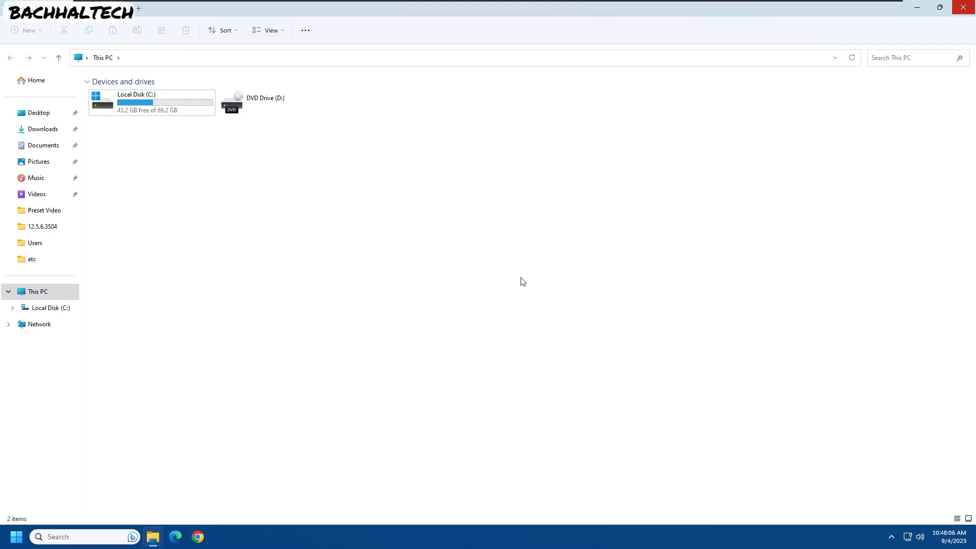
mouse_move(457, 4)
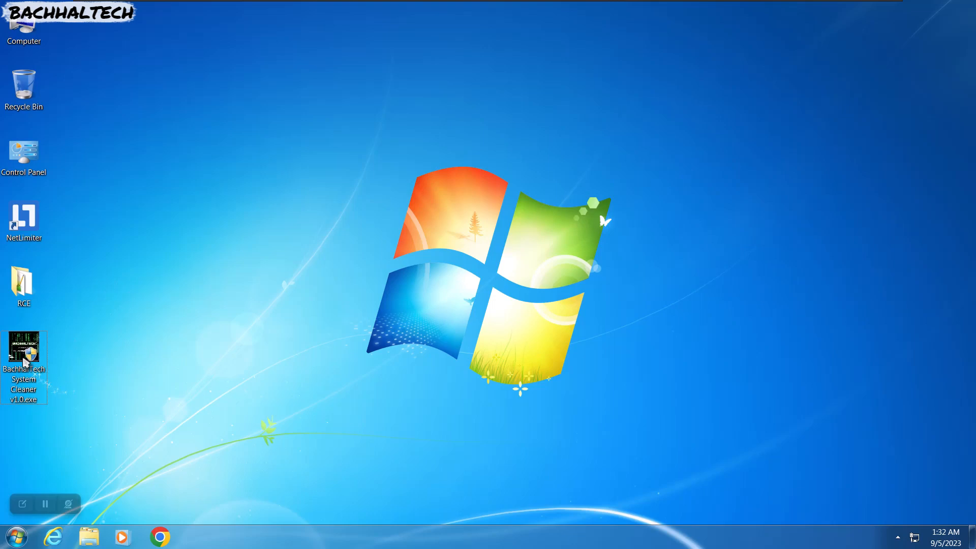
- Open Computer and refresh its drive view before returning to the desktop
double_click(24, 30)
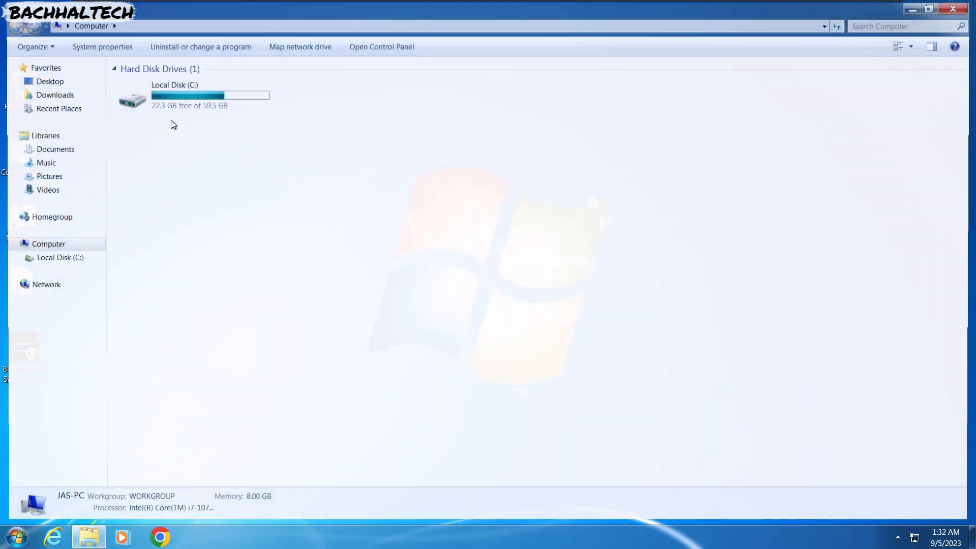
right_click(170, 140)
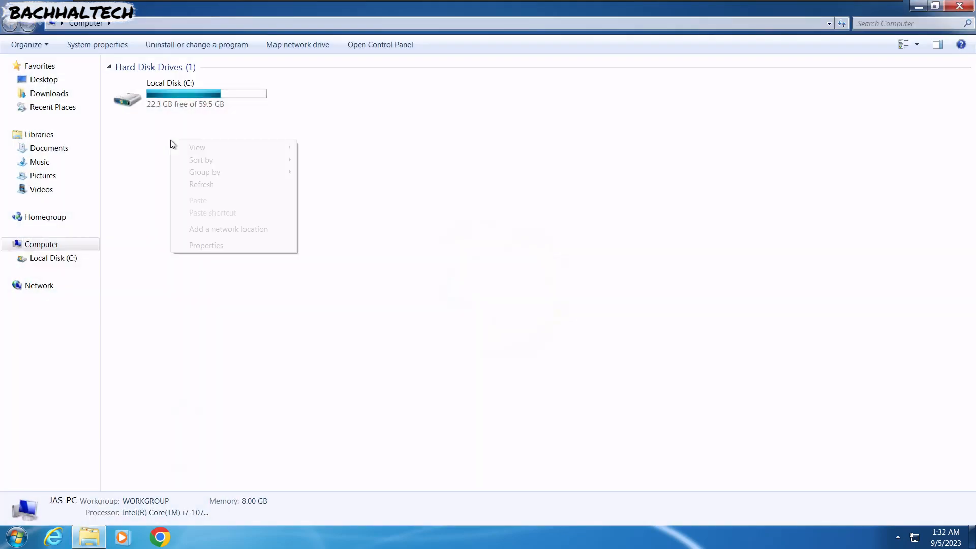
left_click(201, 184)
left_click(105, 544)
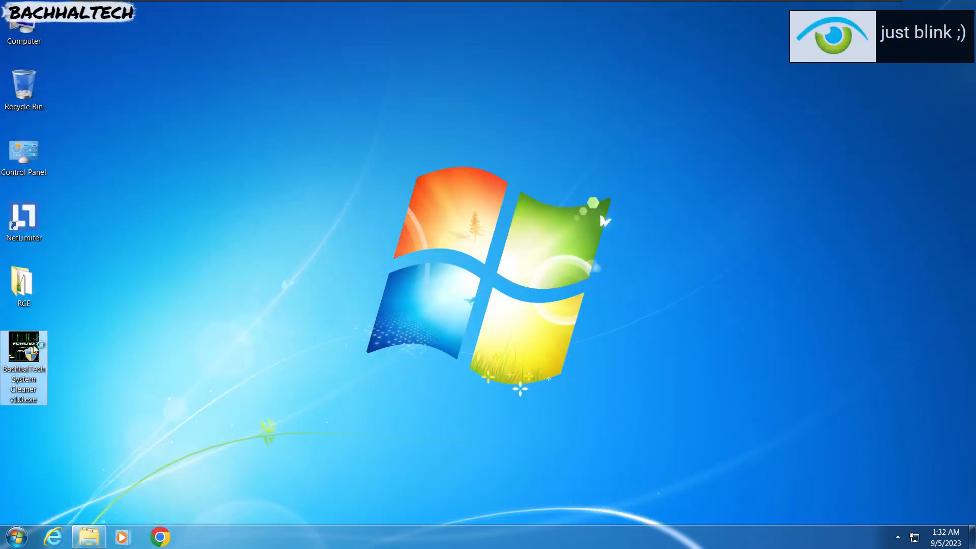
- Launch BachhalTech System Cleaner v1.0.exe from the desktop and run its Clean operation
double_click(33, 347)
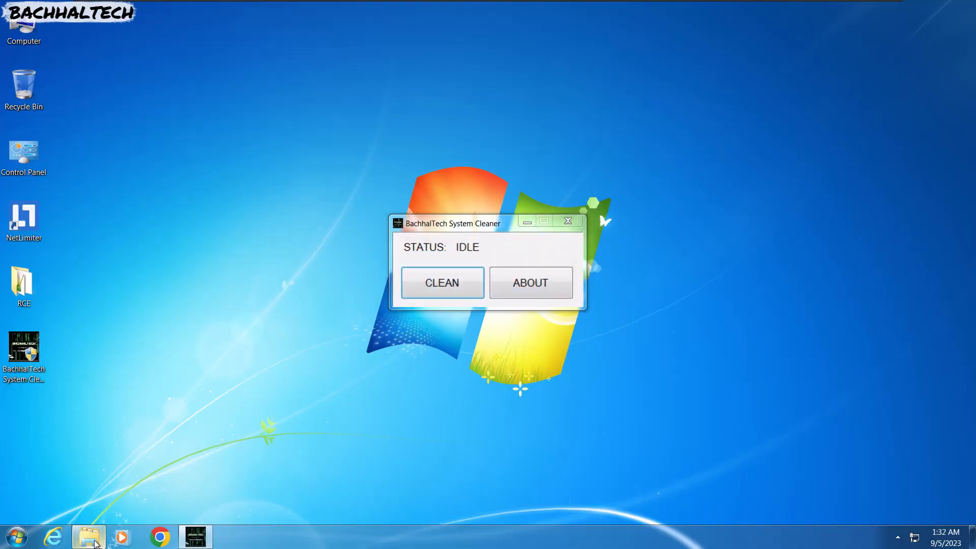
left_click(95, 540)
left_click(192, 541)
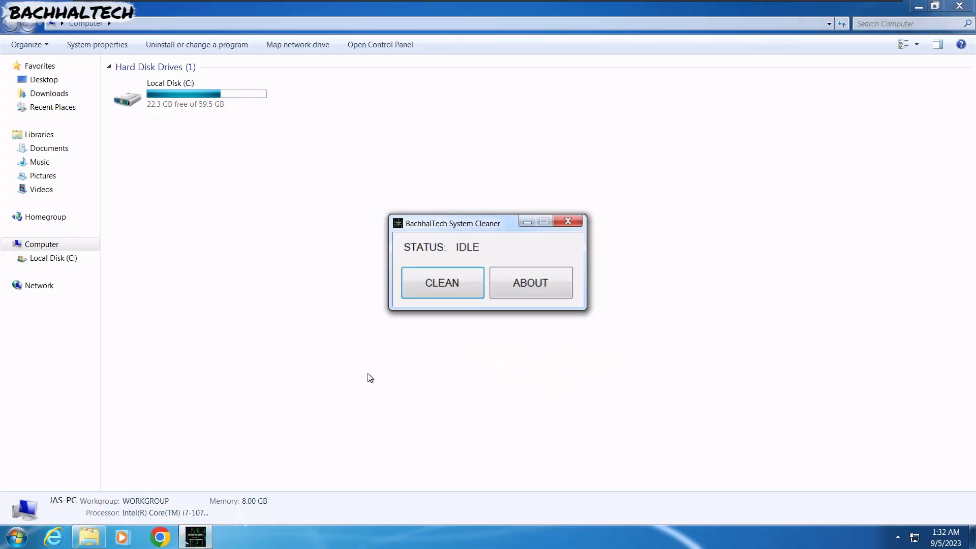
left_click(447, 288)
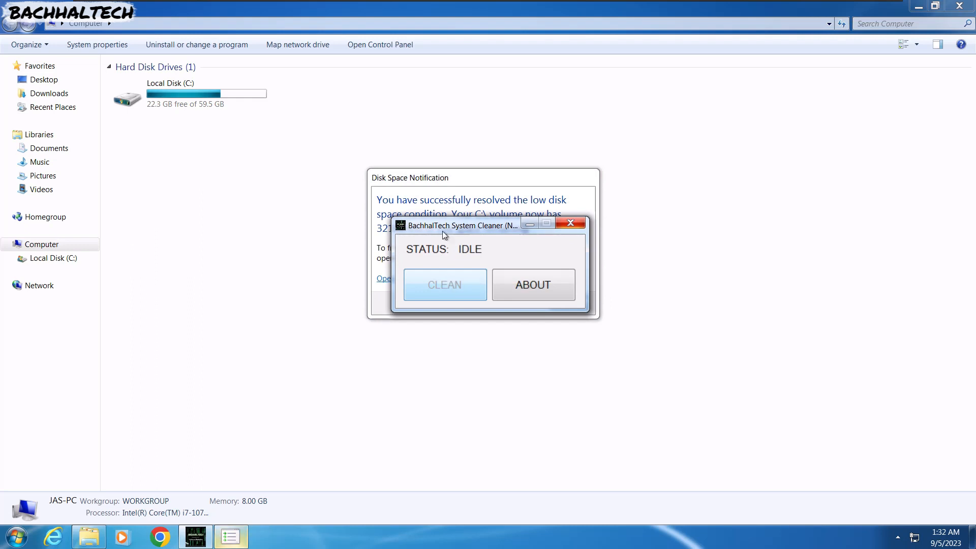
left_click_drag(441, 186, 329, 189)
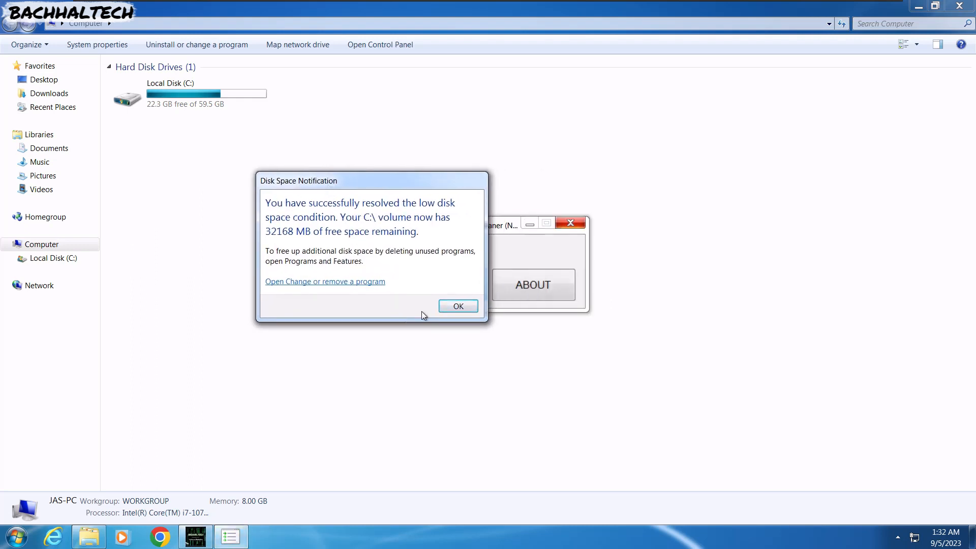
- Dismiss the disk space notification, refresh the Computer drive view, and close the cleaning summary
left_click(446, 307)
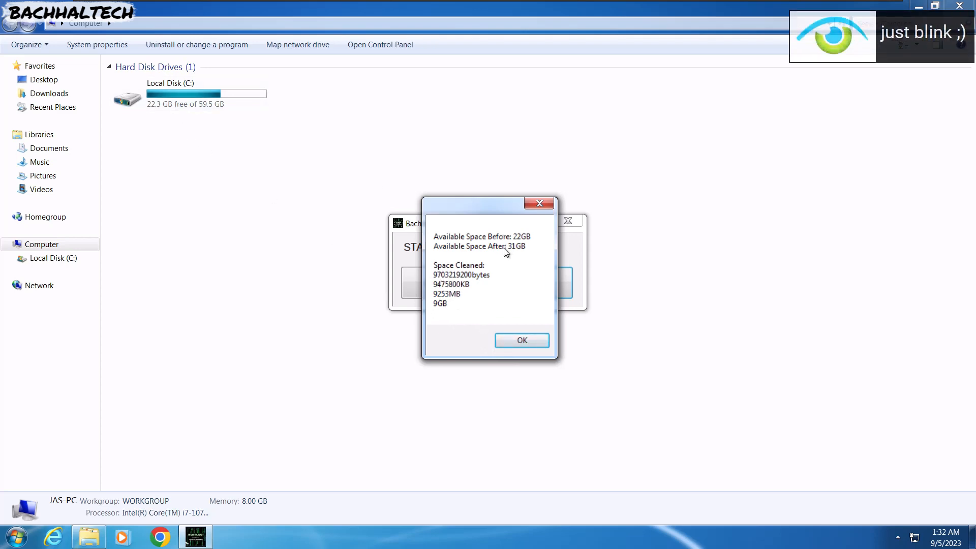
key("Return")
right_click(217, 225)
left_click(234, 268)
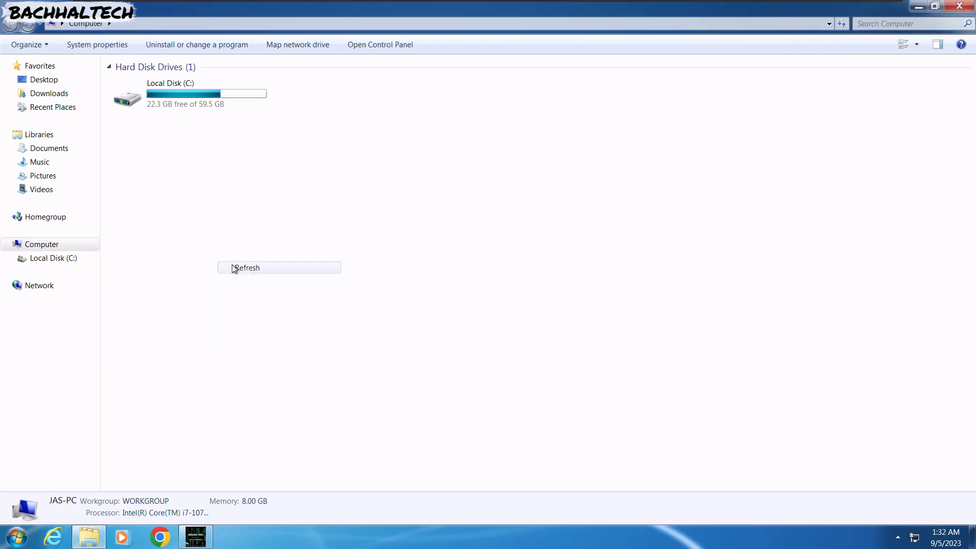
left_click(206, 531)
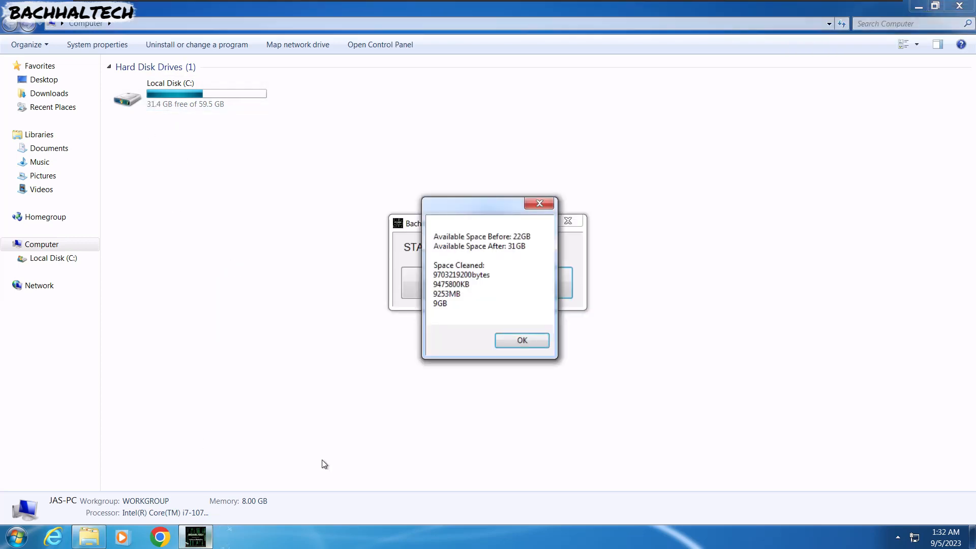
left_click(515, 341)
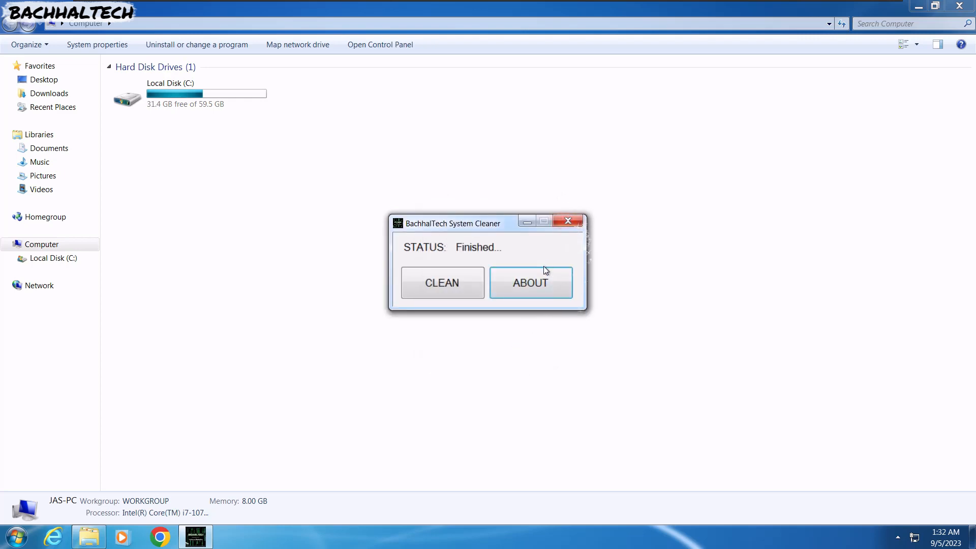
- Open the System Cleaner's About information, dismiss it, and close the cleaner window
left_click(536, 280)
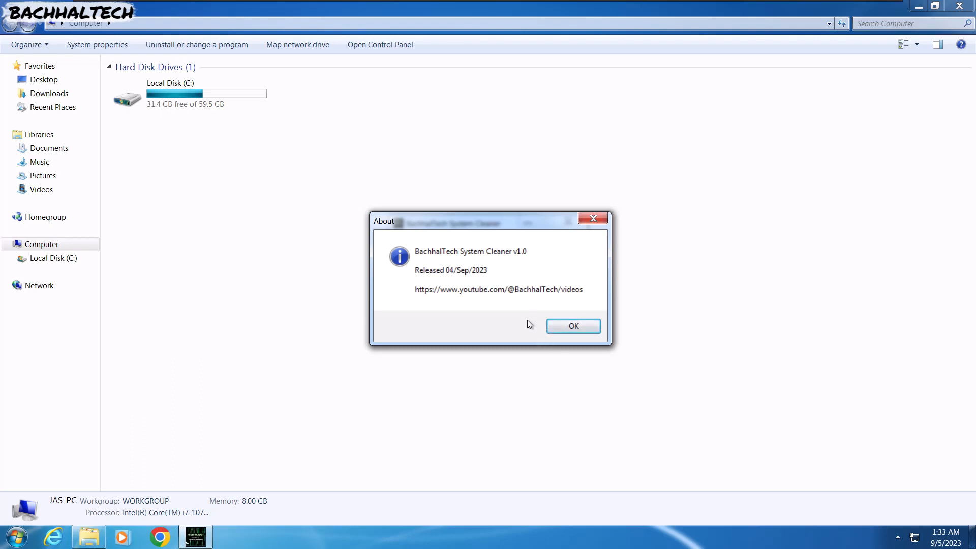
left_click(563, 328)
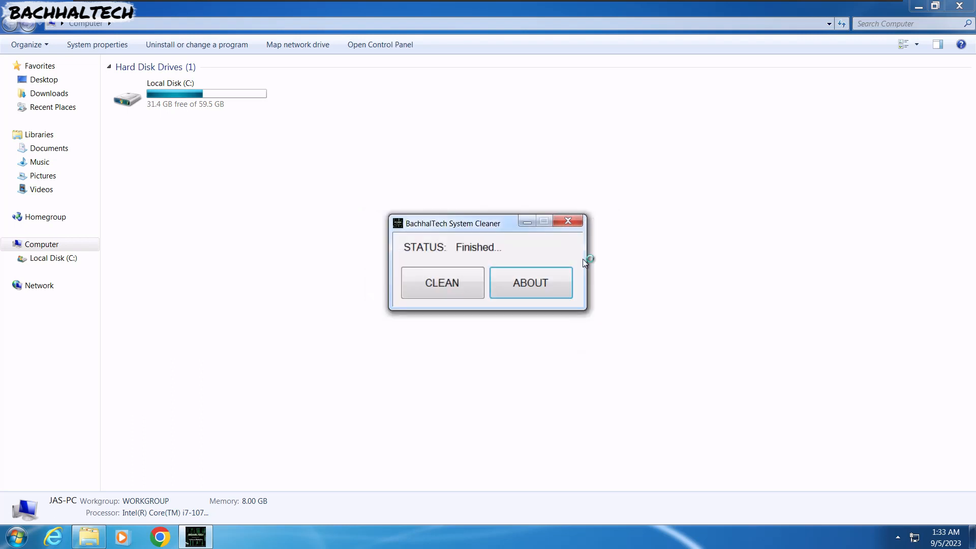
left_click(569, 220)
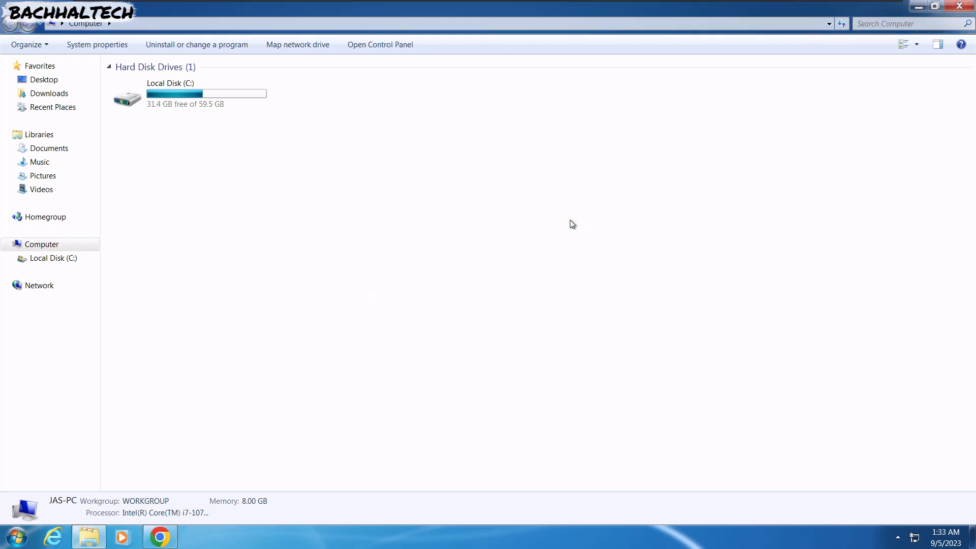